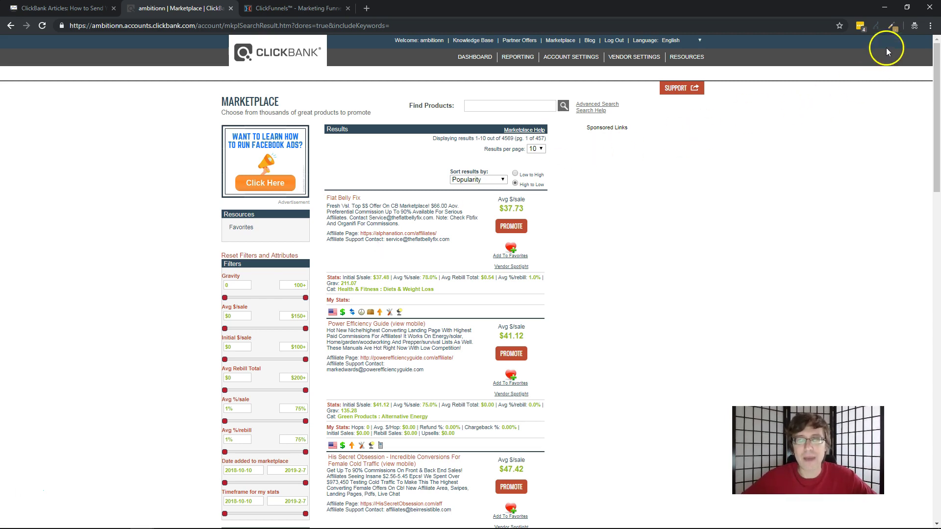
# Check the page's redirect chain in Redirect Path, then close the panel
pyautogui.click(877, 27)
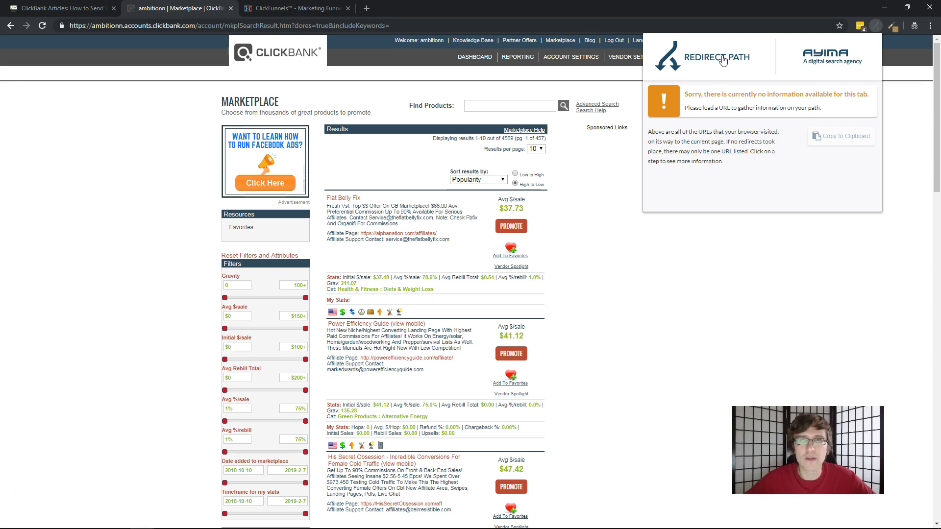
pyautogui.click(710, 65)
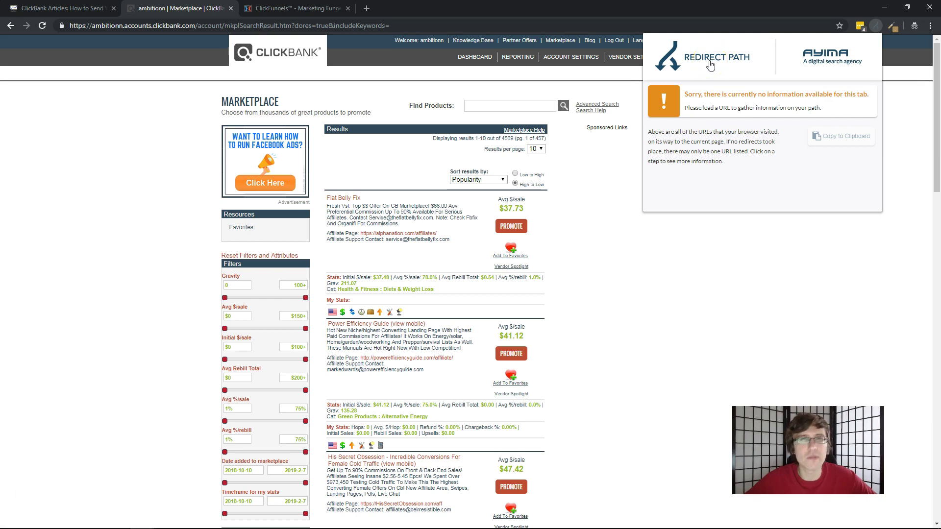
pyautogui.click(180, 161)
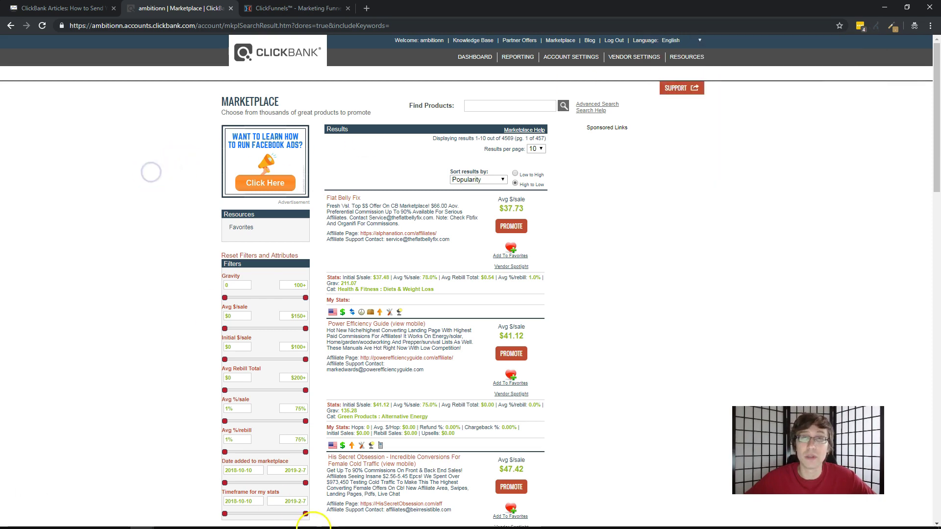
# Close the old Notepad note from the taskbar without saving it
pyautogui.click(311, 519)
pyautogui.rightClick(190, 519)
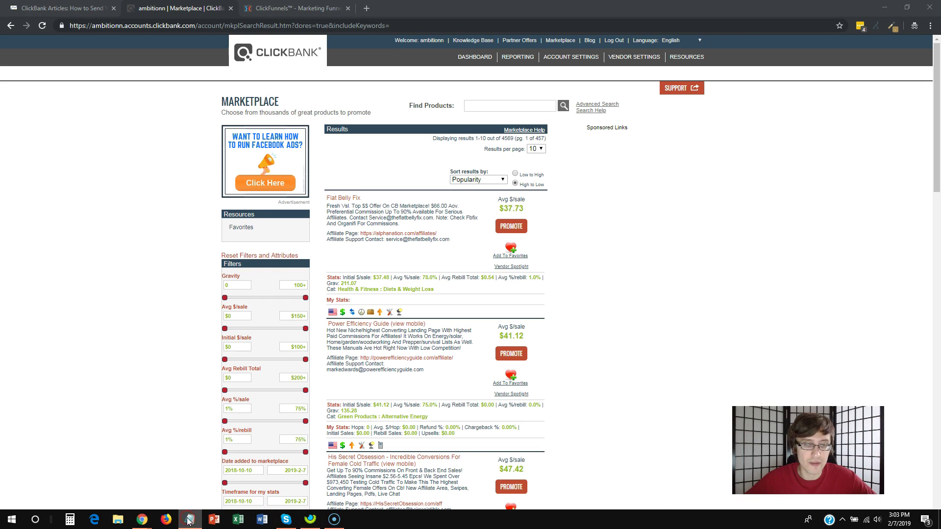
pyautogui.click(166, 498)
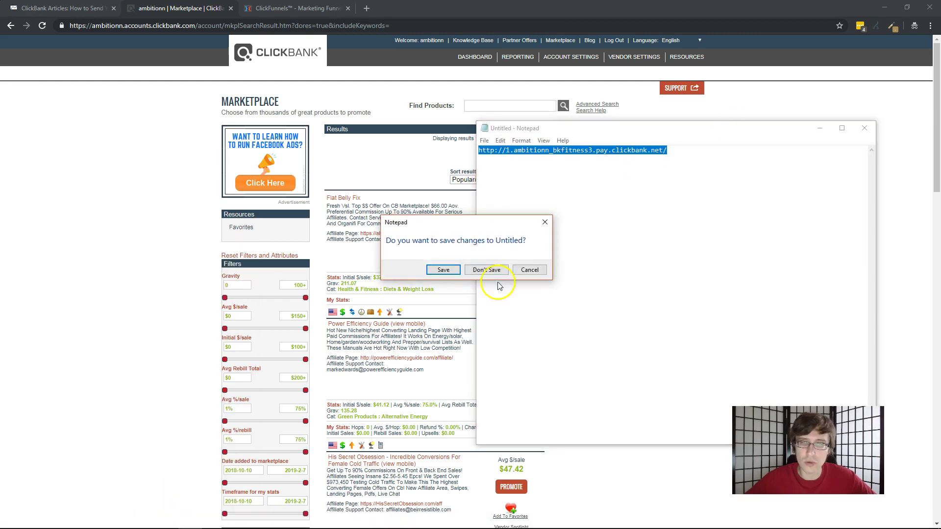
pyautogui.click(482, 273)
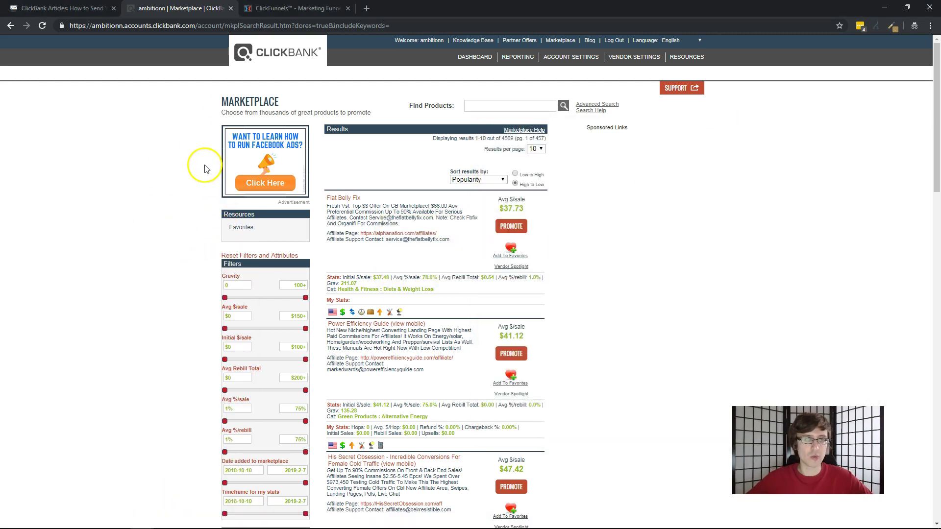
pyautogui.click(74, 8)
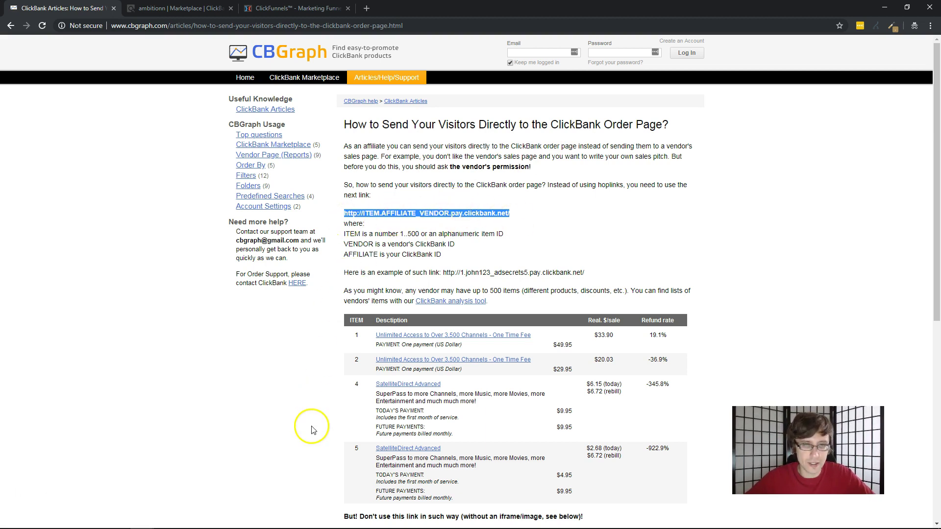
pyautogui.click(189, 520)
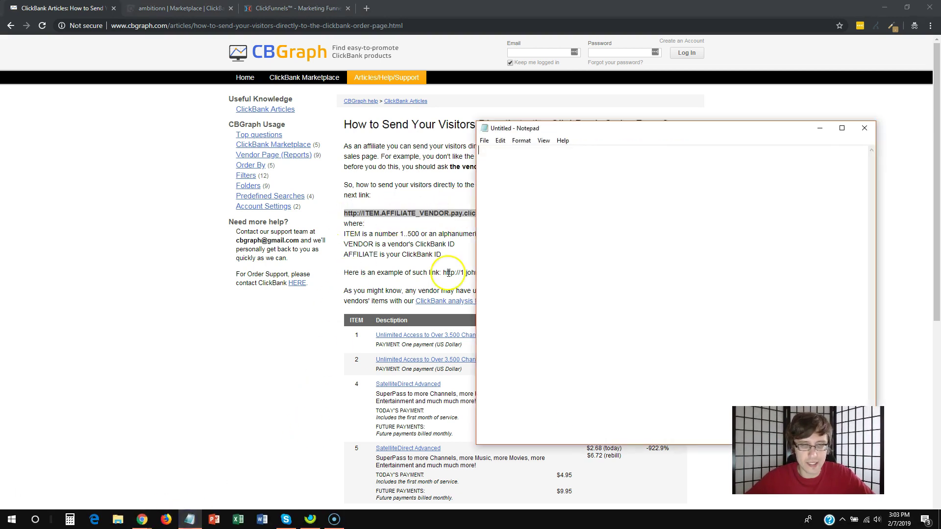
pyautogui.write('http://ITEM.AFFILIATE_VENDOR.pay.clickbank.net/')
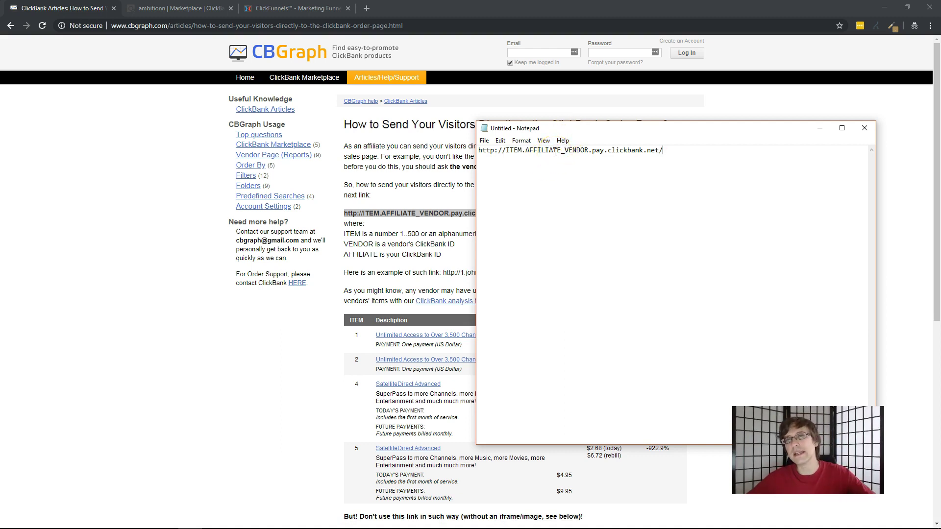
pyautogui.moveTo(523, 150); pyautogui.dragTo(559, 150)
pyautogui.click(525, 148)
pyautogui.write('ambition')
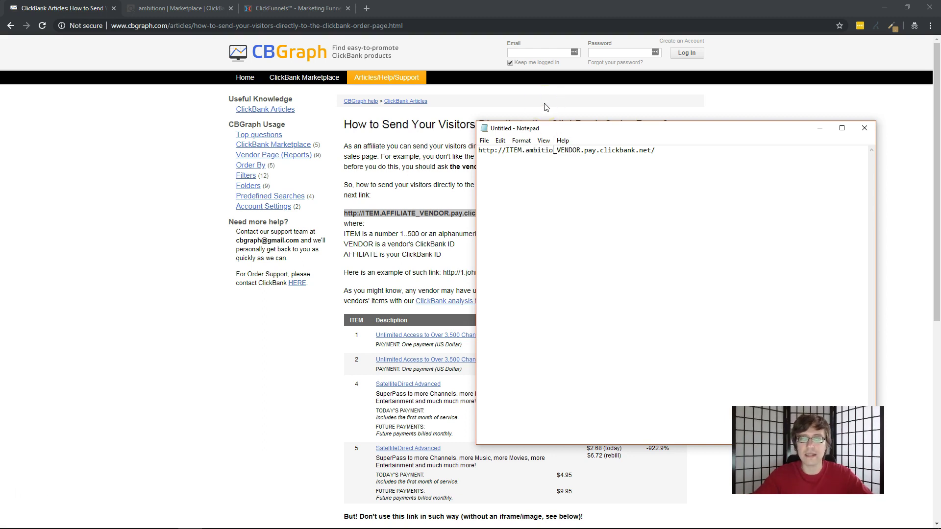
pyautogui.write('n')
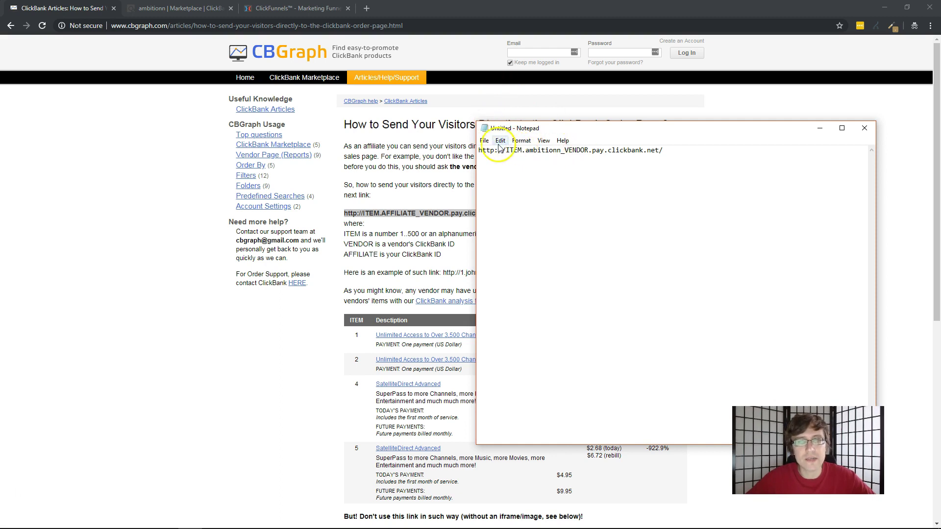
pyautogui.click(164, 185)
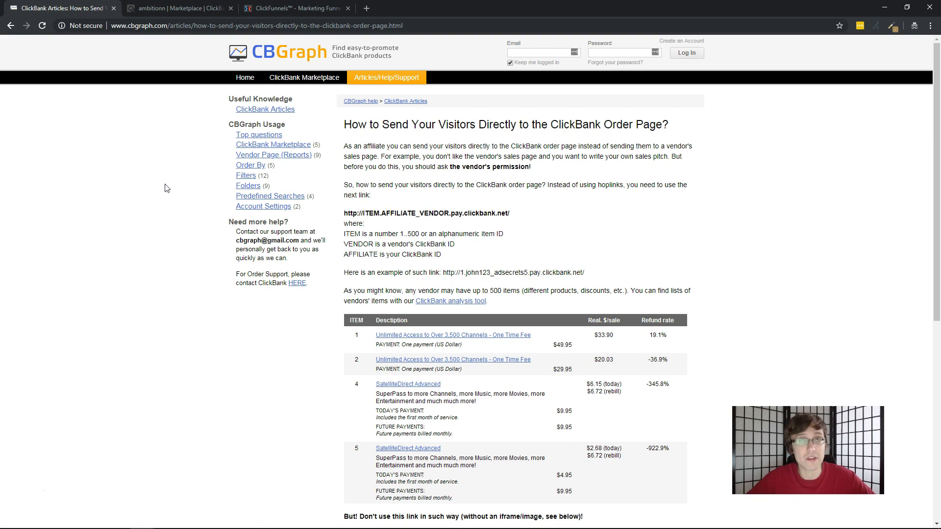
# Open the Flat Belly Fix hop link from the Marketplace in a new tab and pause its video
pyautogui.click(176, 8)
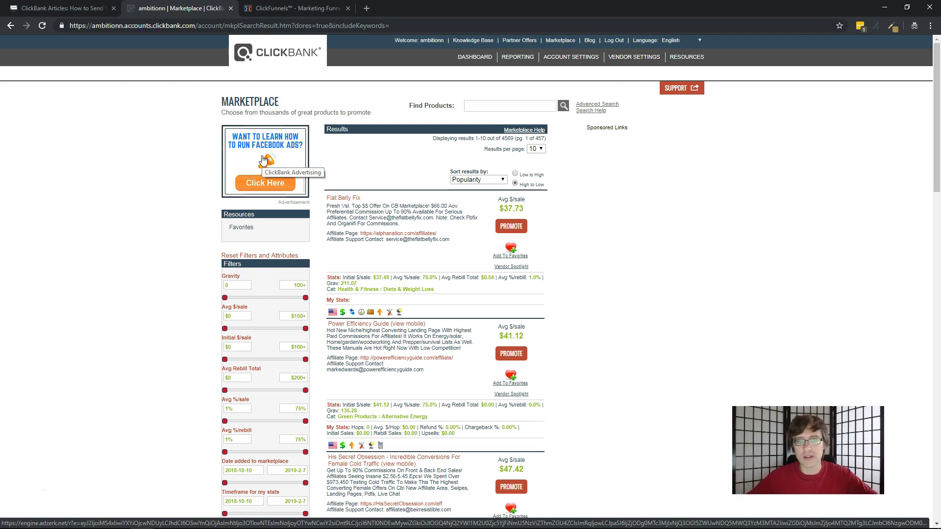
pyautogui.click(416, 190)
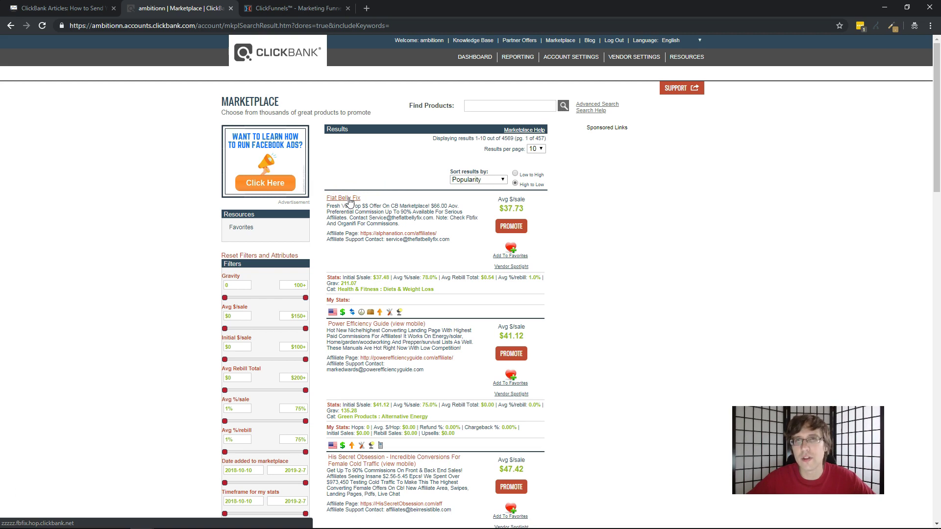
pyautogui.rightClick(350, 201)
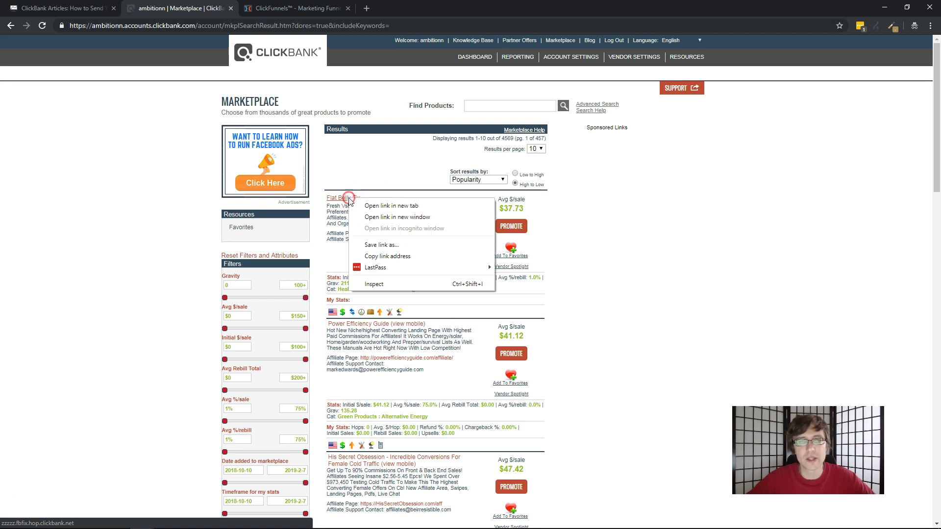
pyautogui.click(369, 205)
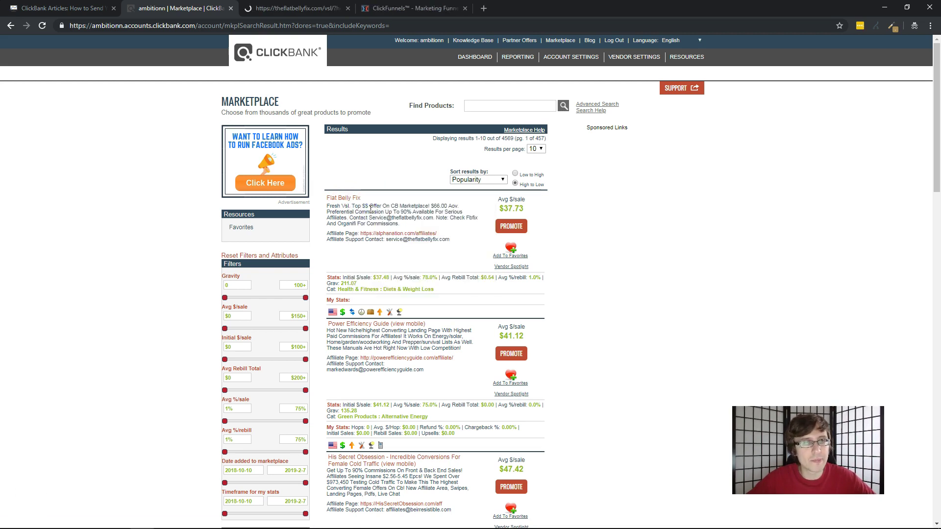
pyautogui.click(299, 9)
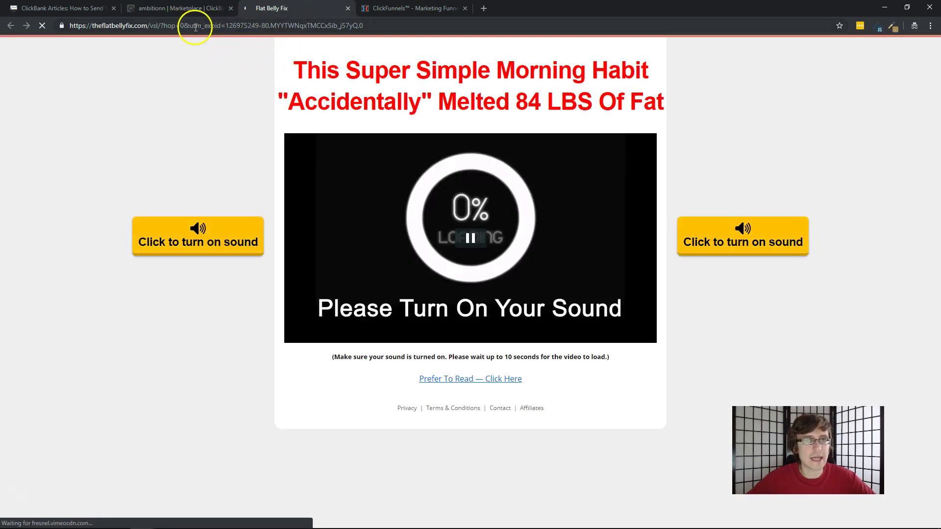
pyautogui.click(468, 197)
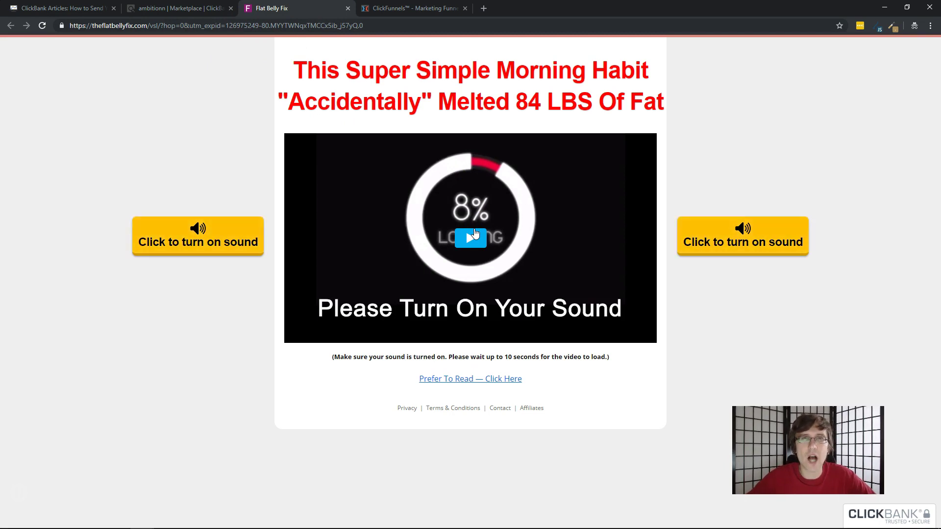
pyautogui.click(473, 187)
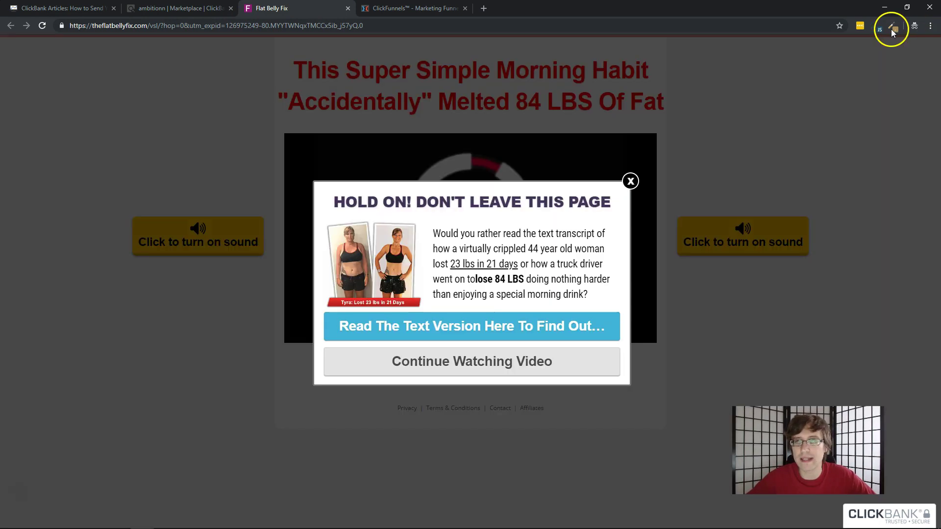
# Find and select the vendor ID fbfix in the hop link's Redirect Path chain
pyautogui.click(876, 29)
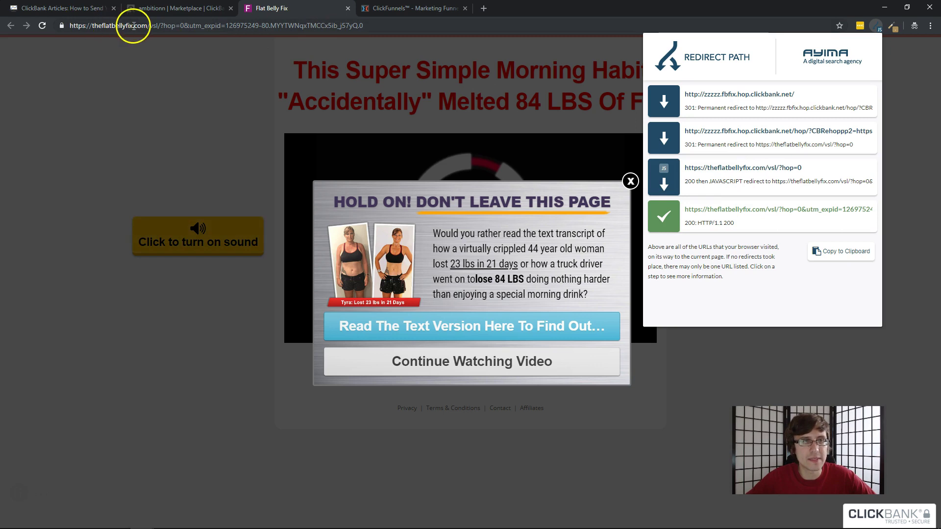
pyautogui.moveTo(736, 94)
pyautogui.mouseDown()
pyautogui.moveTo(707, 96)
pyautogui.moveTo(727, 93)
pyautogui.mouseUp()
pyautogui.doubleClick(718, 94)
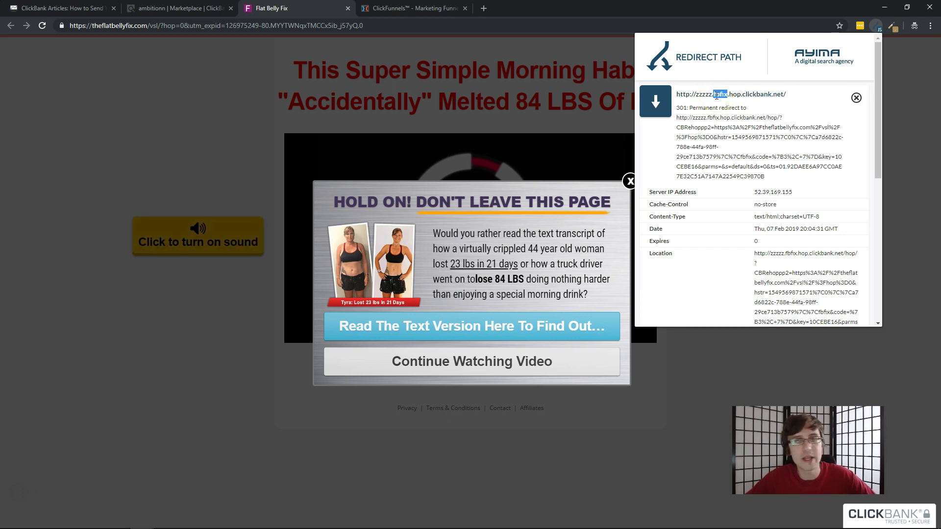
pyautogui.doubleClick(719, 96)
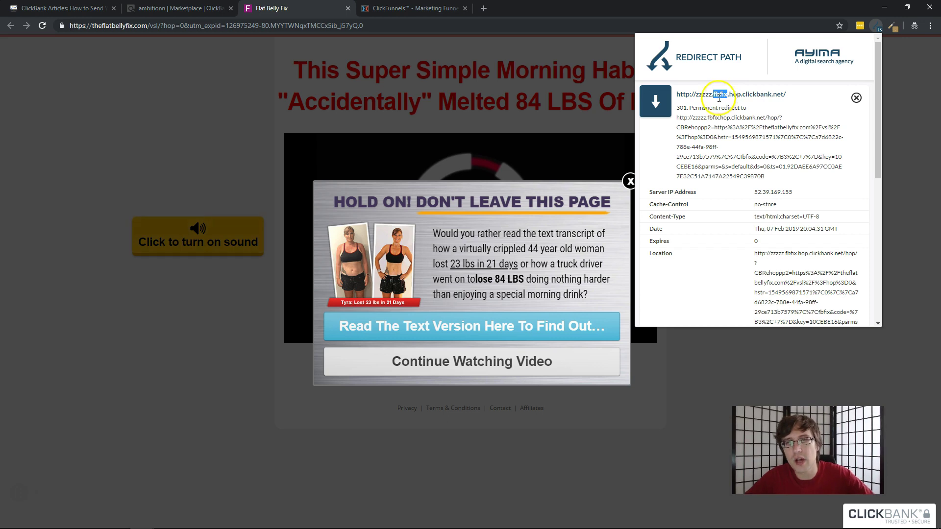
# Replace VENDOR with fbfix in the Notepad order link and dismiss the exit popup
pyautogui.moveTo(231, 520)
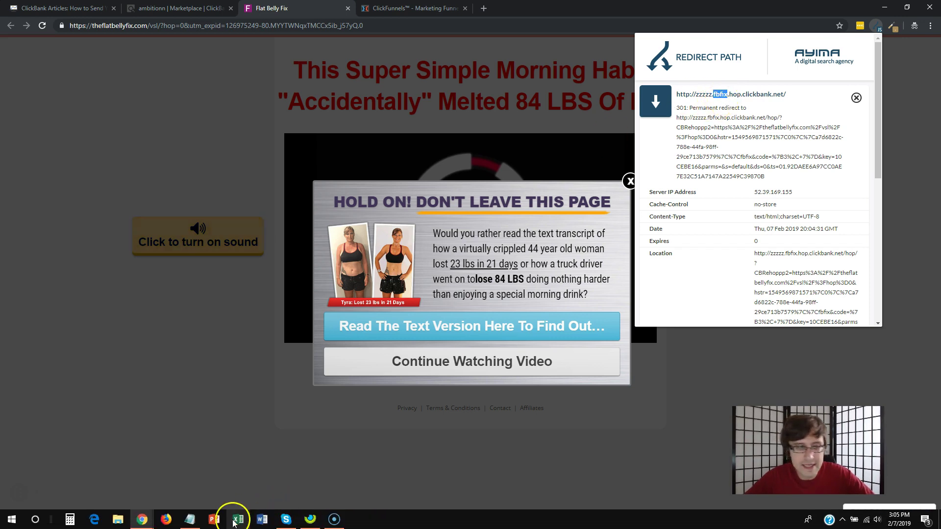
pyautogui.click(190, 524)
pyautogui.moveTo(589, 150); pyautogui.dragTo(567, 148)
pyautogui.write('fbfix')
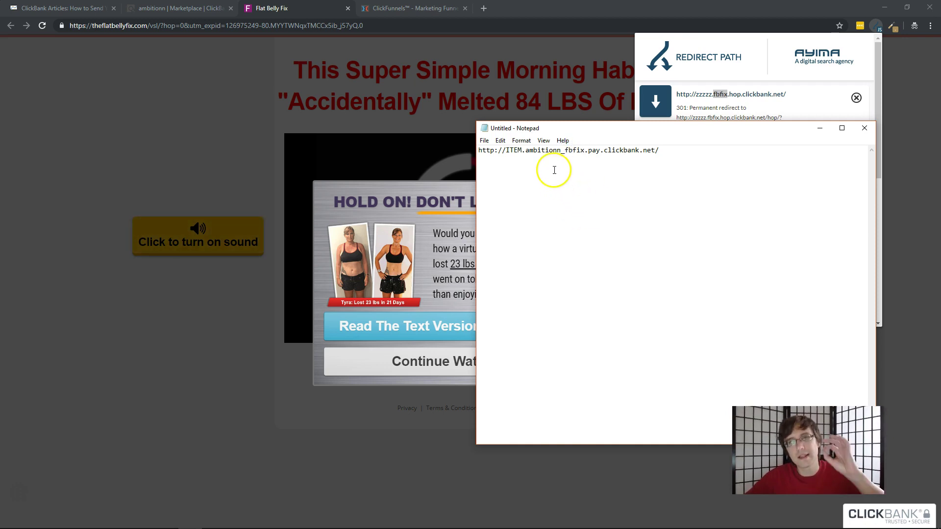
pyautogui.doubleClick(513, 150)
pyautogui.click(236, 97)
pyautogui.click(236, 97)
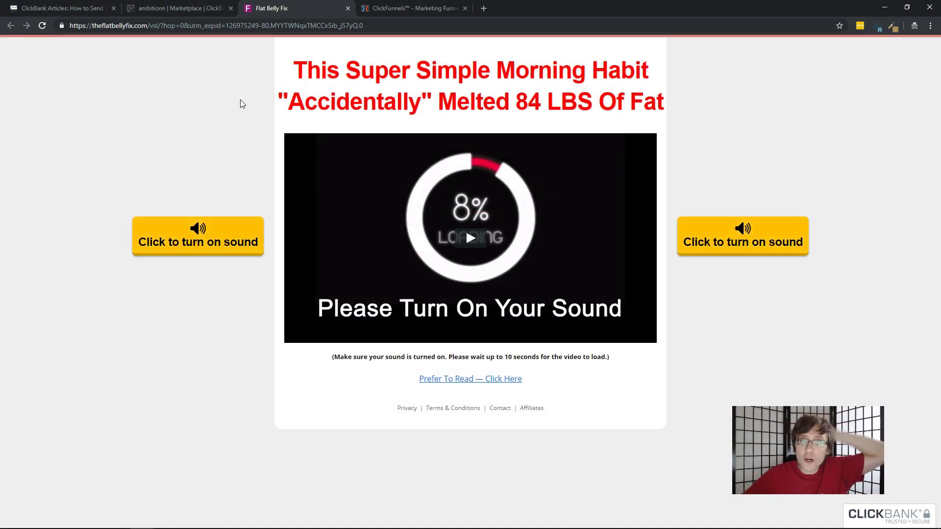
# Go through the Flat Belly Fix sales letter to the ClickBank $37.00 checkout page
pyautogui.click(504, 231)
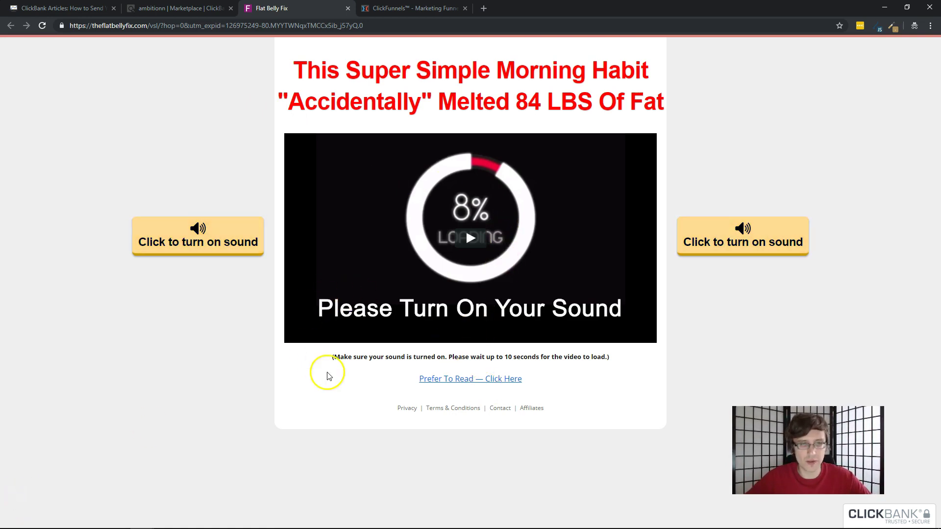
pyautogui.click(442, 380)
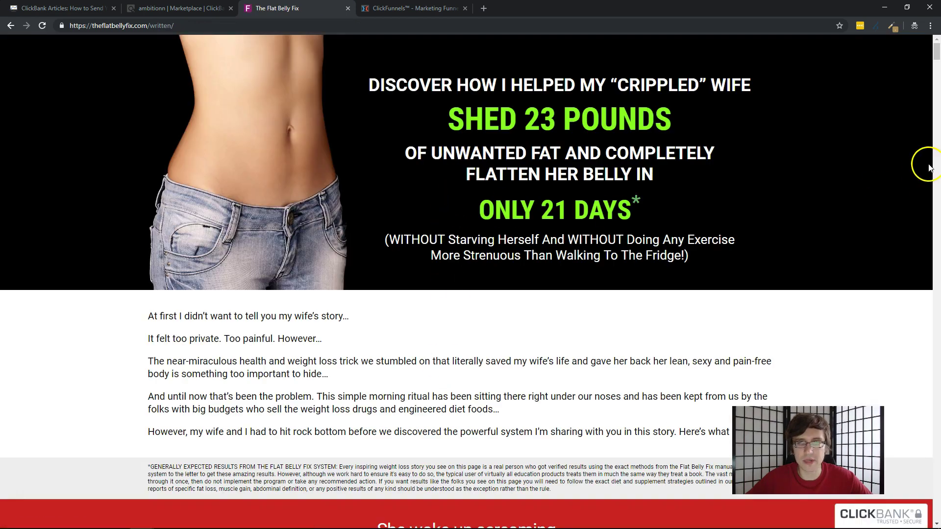
pyautogui.moveTo(936, 52); pyautogui.dragTo(936, 303)
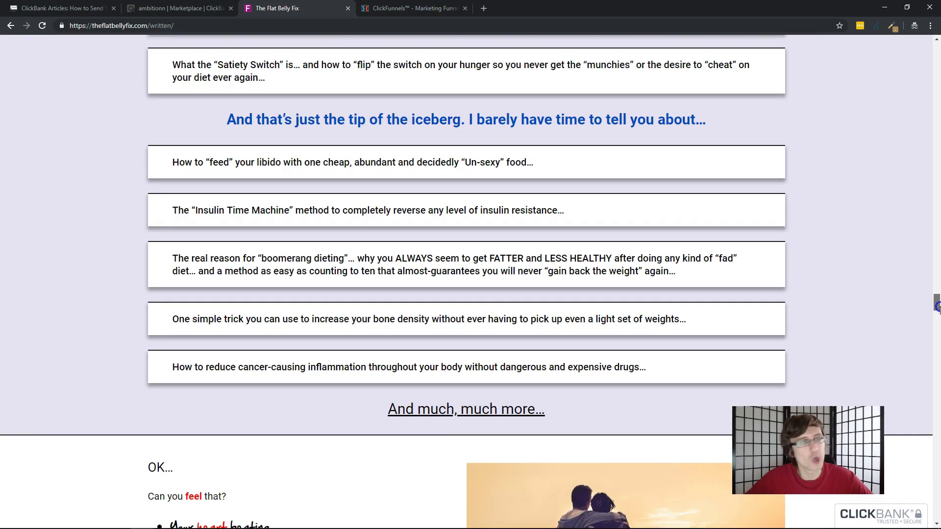
pyautogui.moveTo(937, 306); pyautogui.dragTo(937, 465)
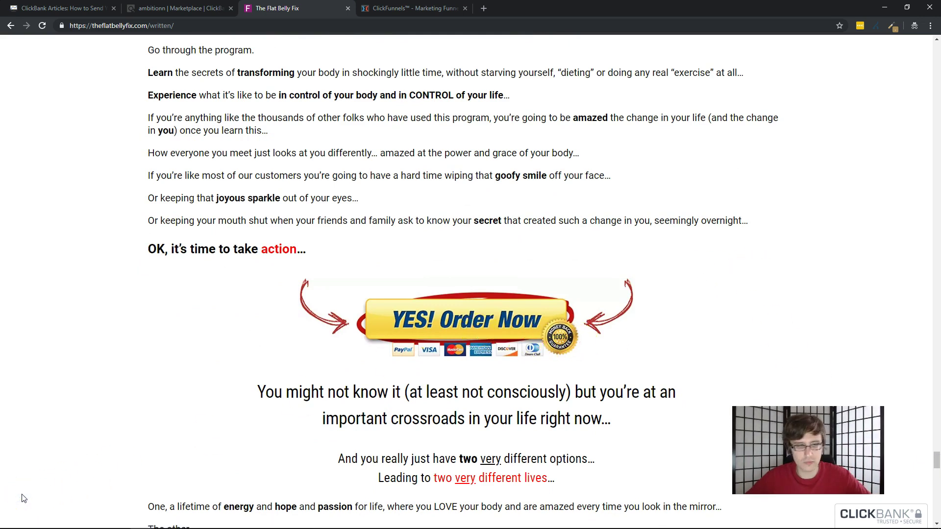
pyautogui.scroll(-2, 535, 300)
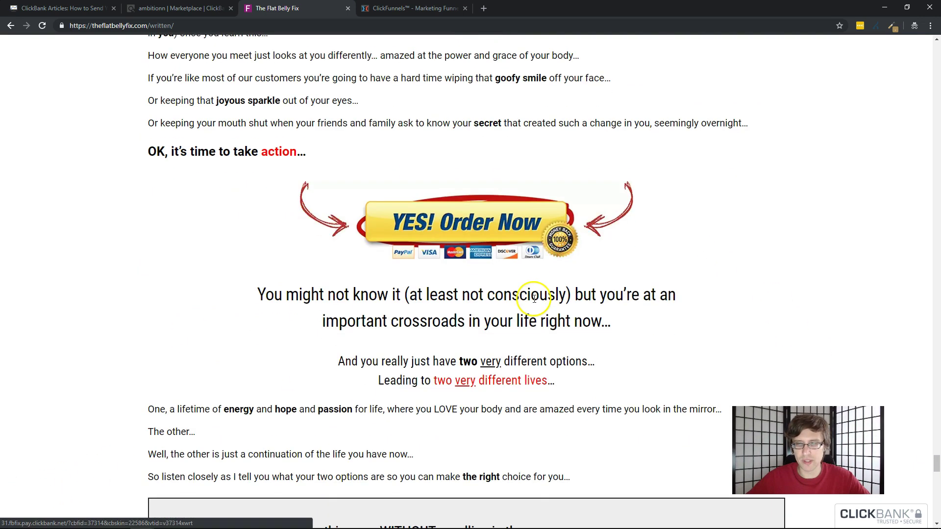
pyautogui.click(448, 224)
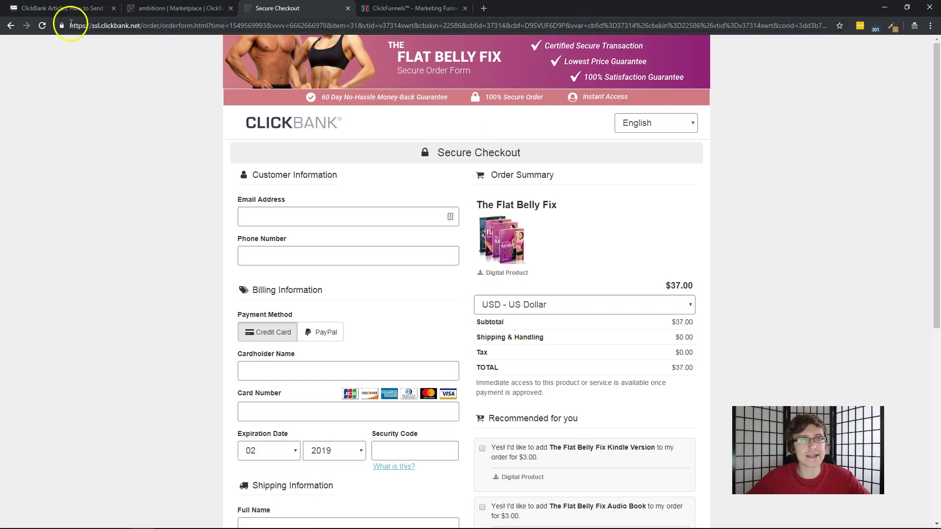
# Select the item number 31 in the checkout page's web address
pyautogui.moveTo(71, 25); pyautogui.dragTo(793, 24)
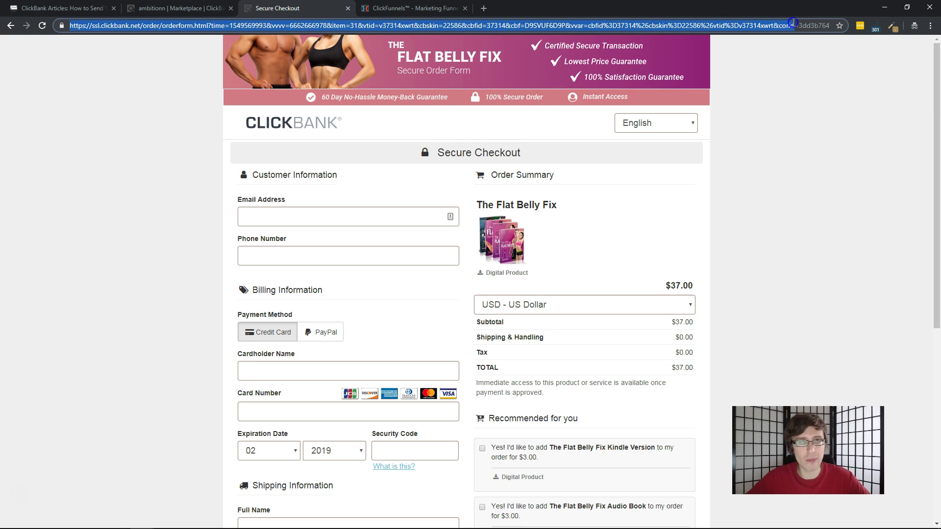
pyautogui.moveTo(794, 24); pyautogui.dragTo(794, 25)
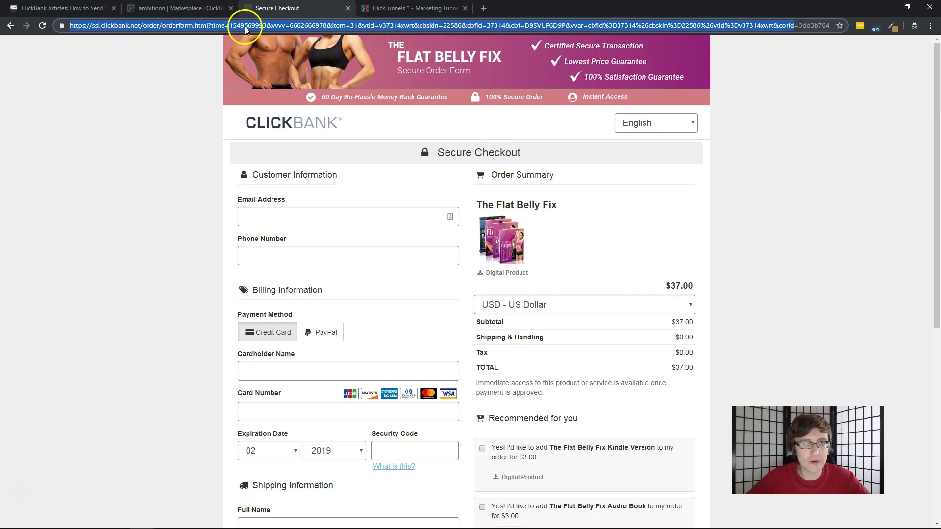
pyautogui.click(334, 25)
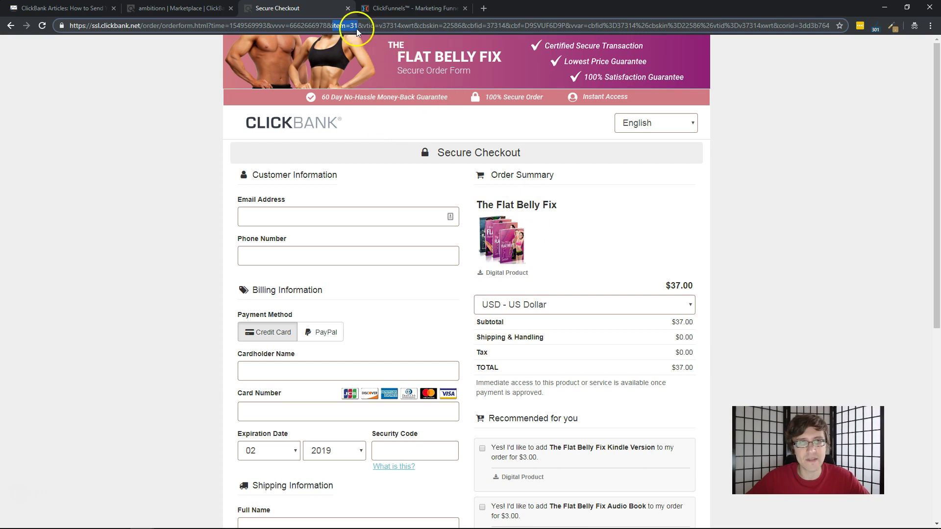
pyautogui.doubleClick(353, 25)
pyautogui.hotkey('ctrl', 'c')
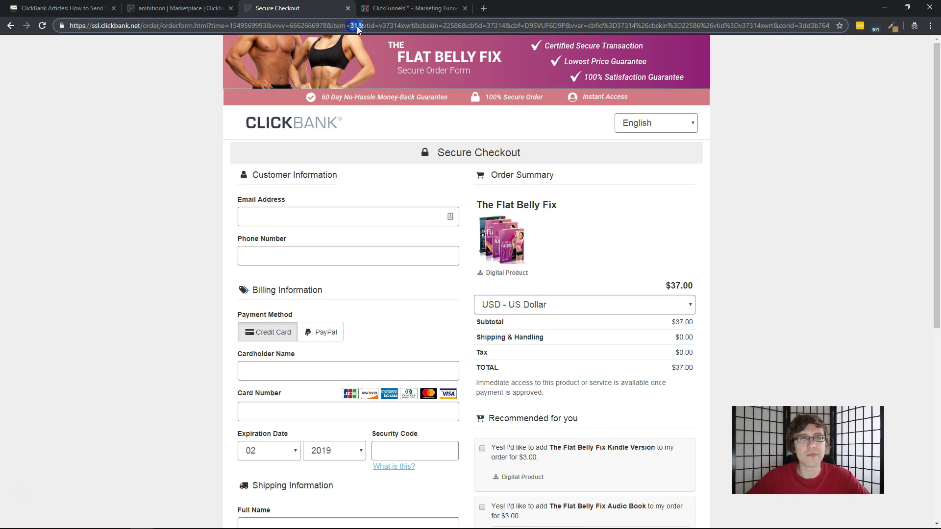
# Replace ITEM in the Notepad hoplink with the copied item number 31
pyautogui.click(191, 518)
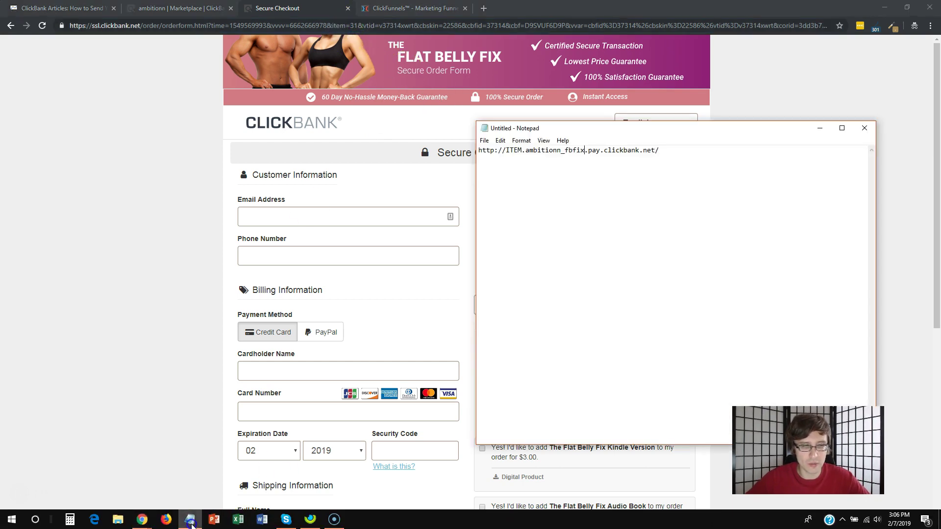
pyautogui.doubleClick(513, 150)
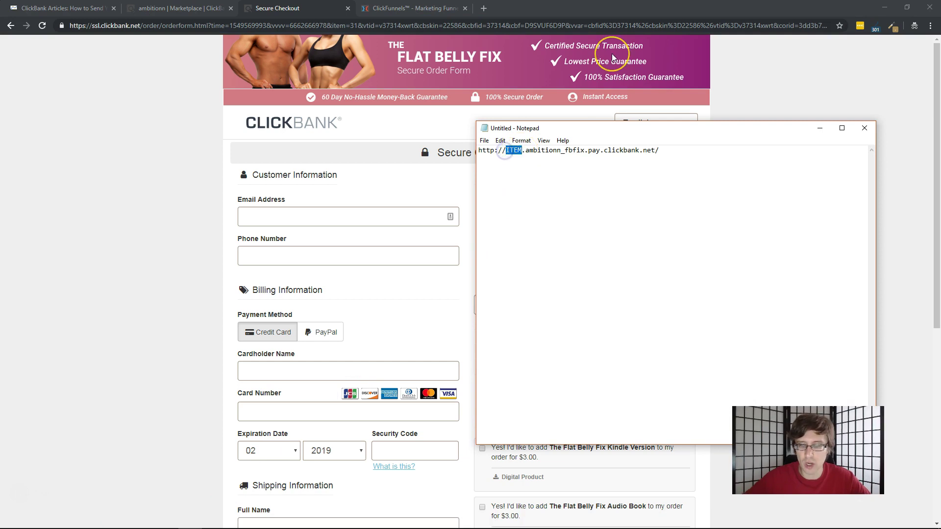
pyautogui.hotkey('ctrl', 'v')
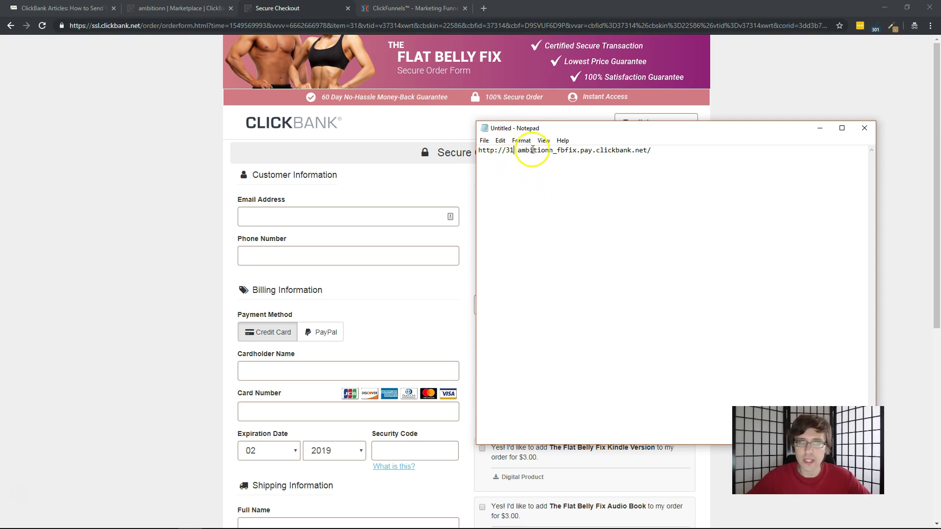
pyautogui.click(343, 25)
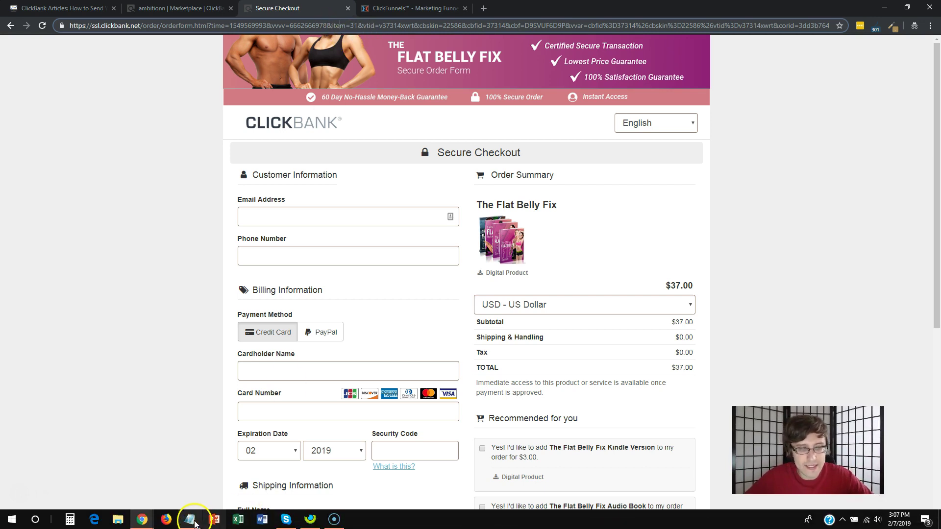
# Copy the finished Notepad hoplink and load it in a new private tab
pyautogui.click(186, 518)
pyautogui.moveTo(667, 154); pyautogui.dragTo(479, 152)
pyautogui.hotkey('ctrl', 'c')
pyautogui.click(484, 9)
pyautogui.click(484, 9)
pyautogui.hotkey('ctrl', 'v')
pyautogui.press('Return')
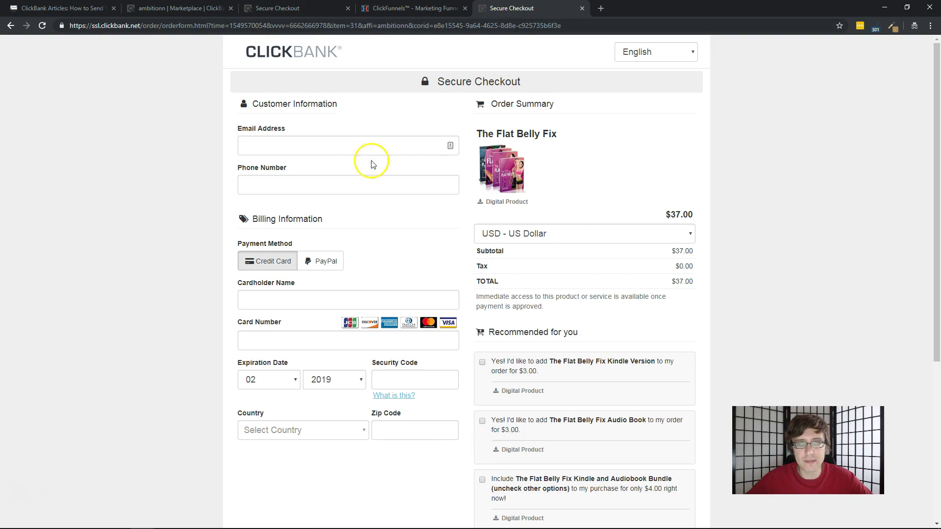
# Compare the two checkout tabs, then repaste the hoplink and change item 31 to 1
pyautogui.moveTo(478, 8); pyautogui.dragTo(377, 8)
pyautogui.click(294, 8)
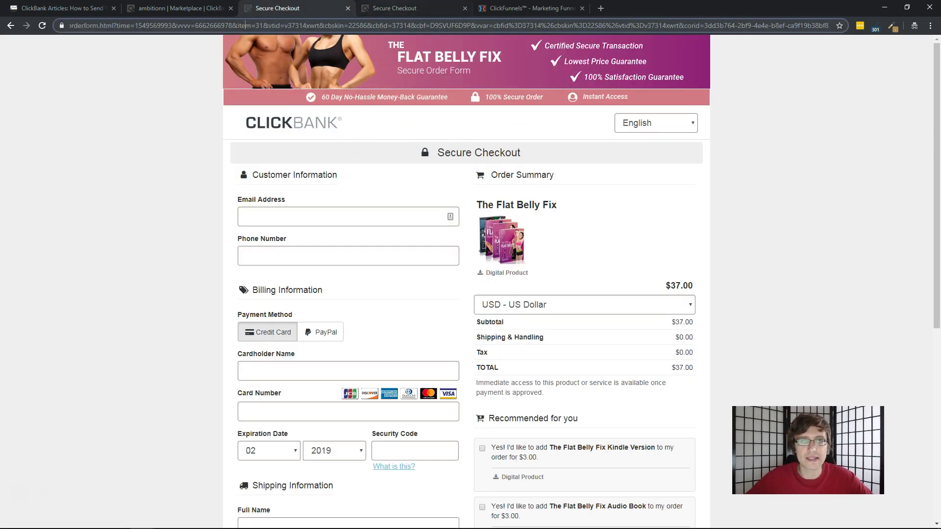
pyautogui.click(395, 9)
pyautogui.scroll(-2, 372, 162)
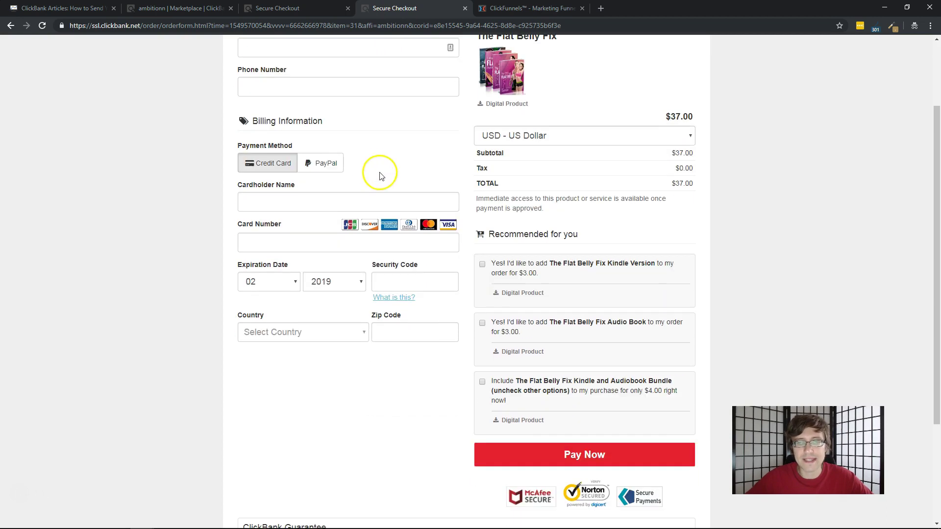
pyautogui.scroll(2, 390, 189)
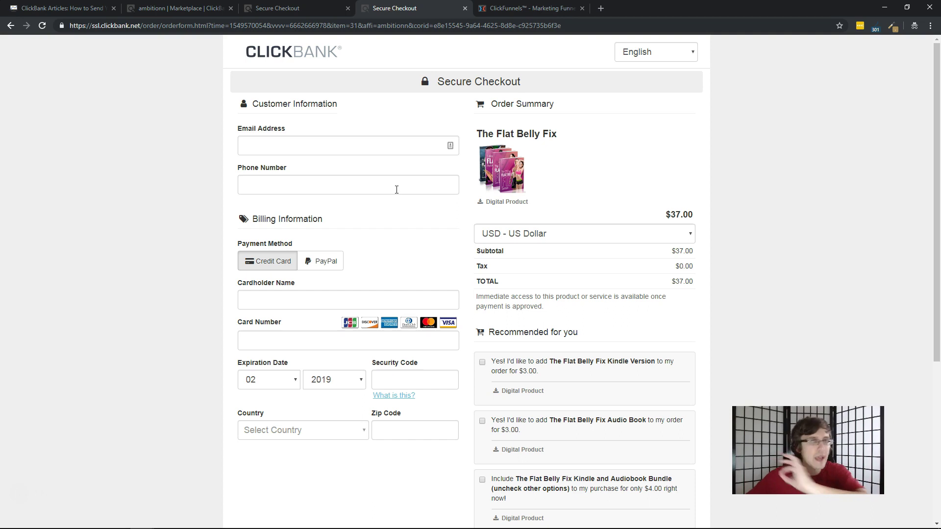
pyautogui.click(328, 26)
pyautogui.write('http://31.ambitionn_fbfix.pay.clickbank.net/')
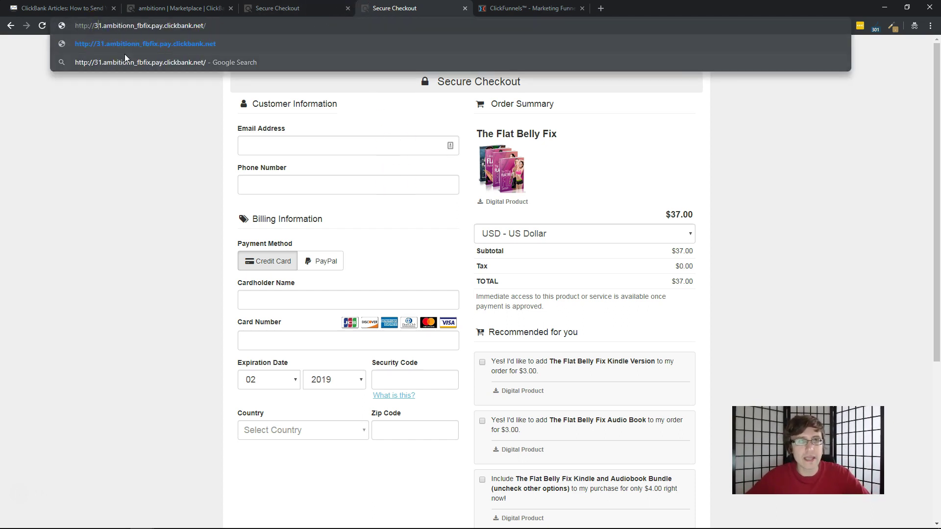
pyautogui.press('BackSpace')
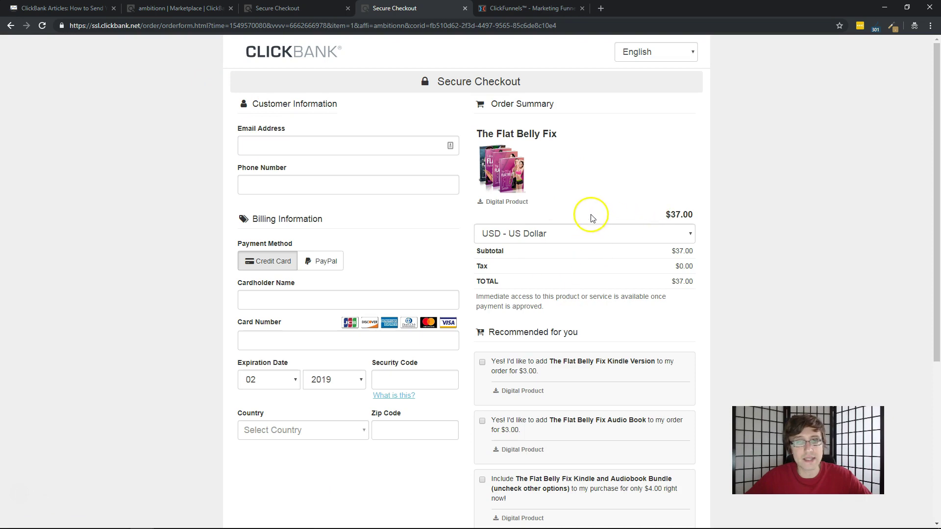
# Compare the item-1 checkout against the original checkout page and select its address
pyautogui.click(311, 8)
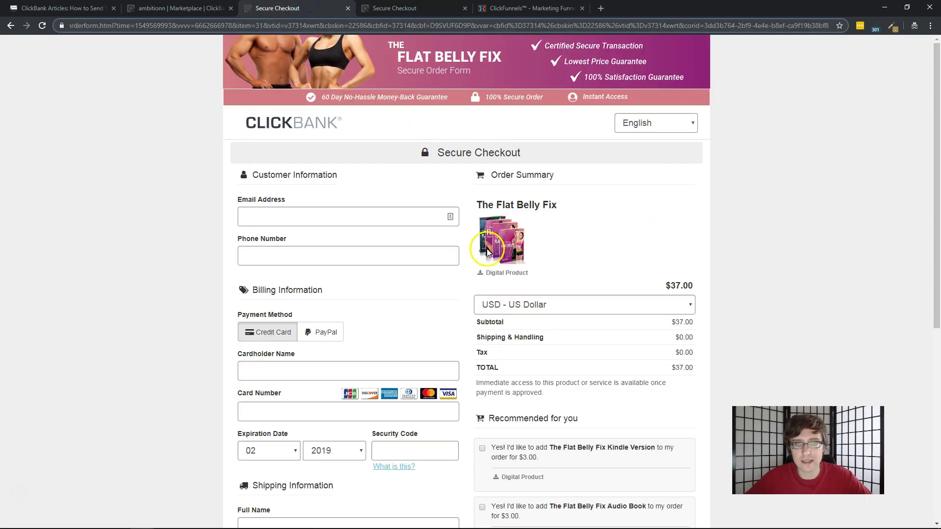
pyautogui.click(422, 9)
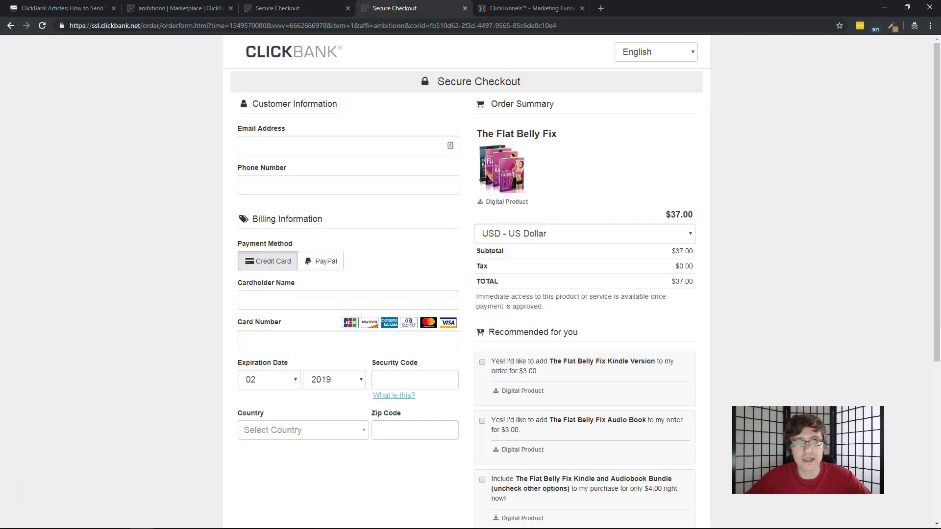
pyautogui.click(171, 28)
pyautogui.scroll(-4, 514, 383)
pyautogui.scroll(3, 475, 300)
pyautogui.scroll(1, 360, 245)
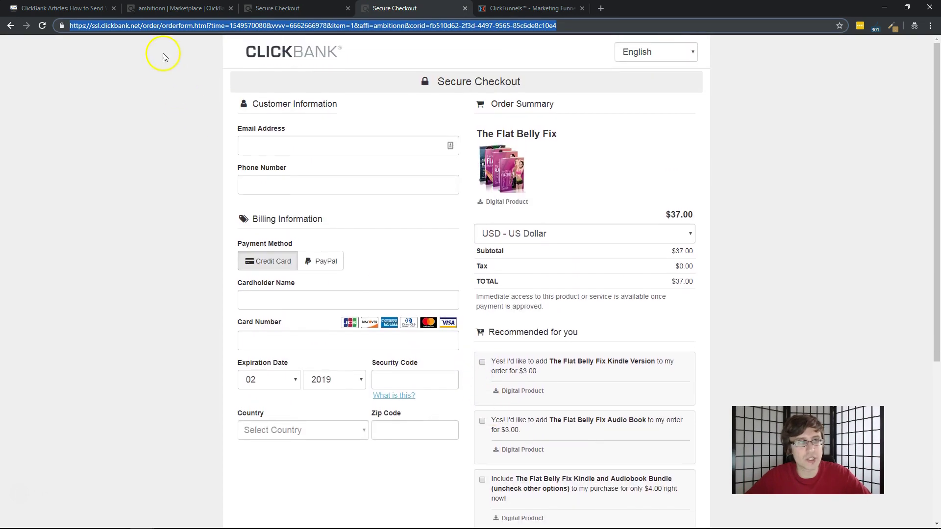
# Load the hoplink with item number 314, see it reported inactive, and close that tab
pyautogui.write('http://31.ambitionn_fbfix.pay.clickbank.net/')
pyautogui.click(100, 25)
pyautogui.write('4')
pyautogui.press('Return')
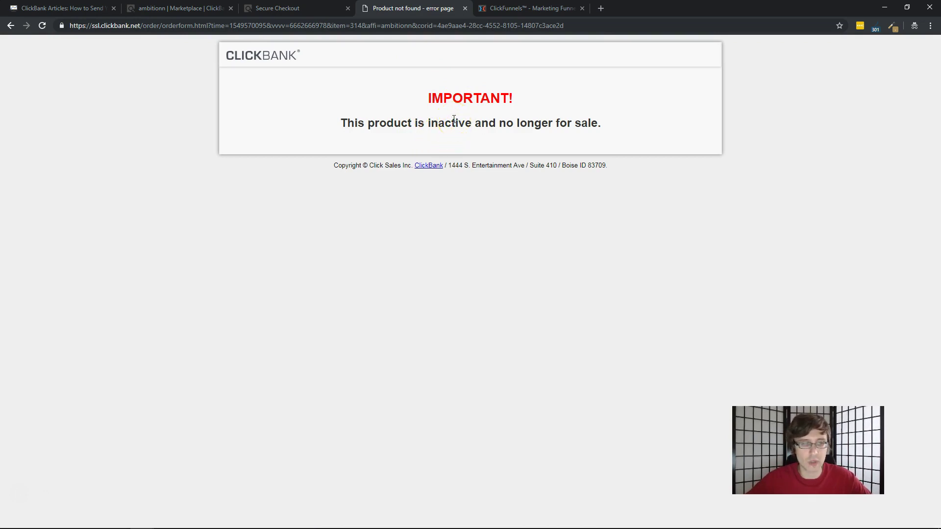
pyautogui.click(465, 8)
pyautogui.click(297, 9)
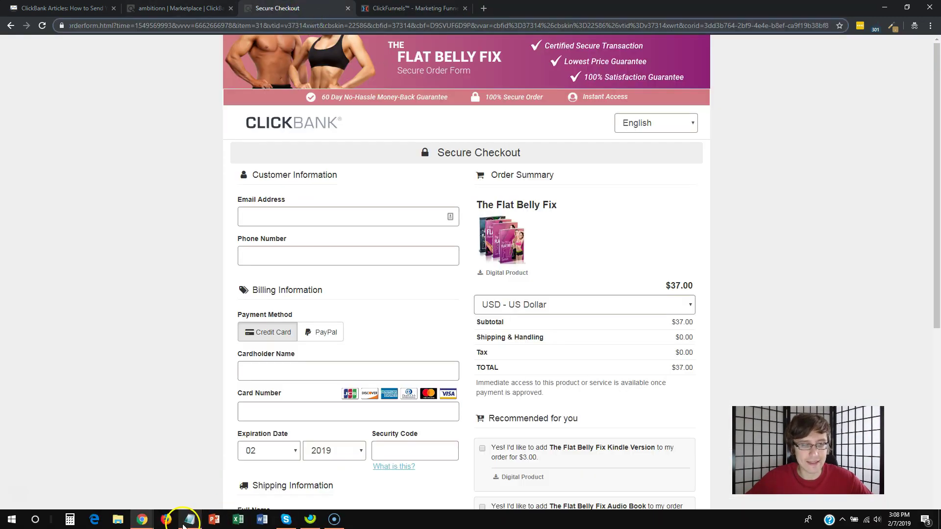
# Copy the Notepad hoplink and open the Optin page in the ClickFunnels editor
pyautogui.click(190, 519)
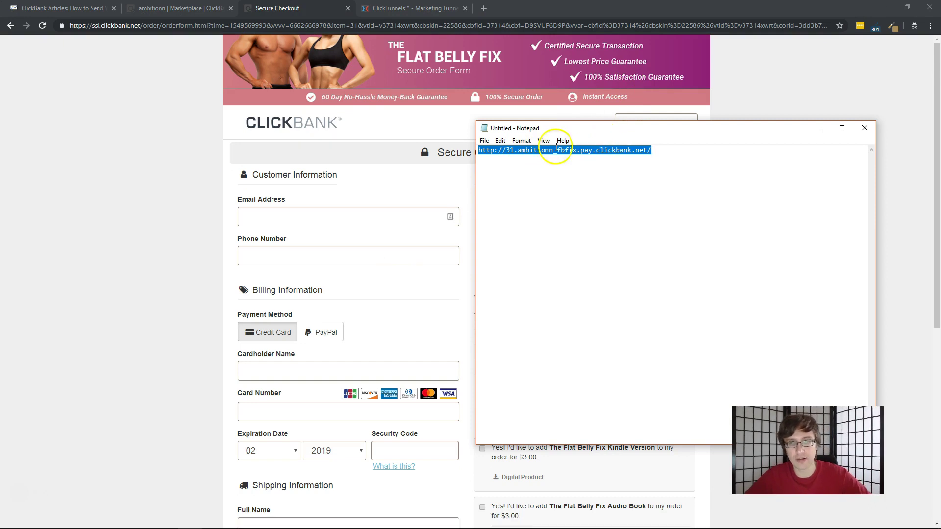
pyautogui.click(414, 9)
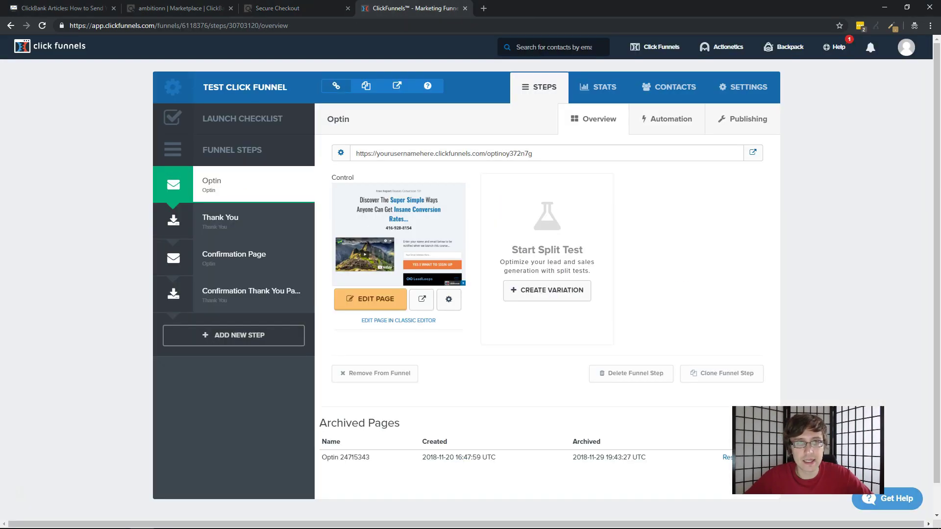
pyautogui.click(378, 297)
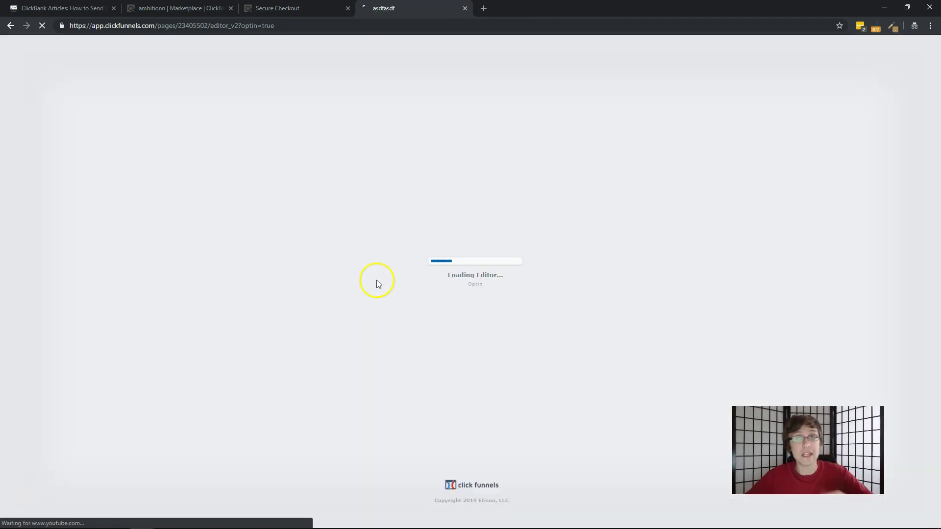
# Load the hoplink in a new private tab and check the footer's affiliate credit
pyautogui.click(483, 8)
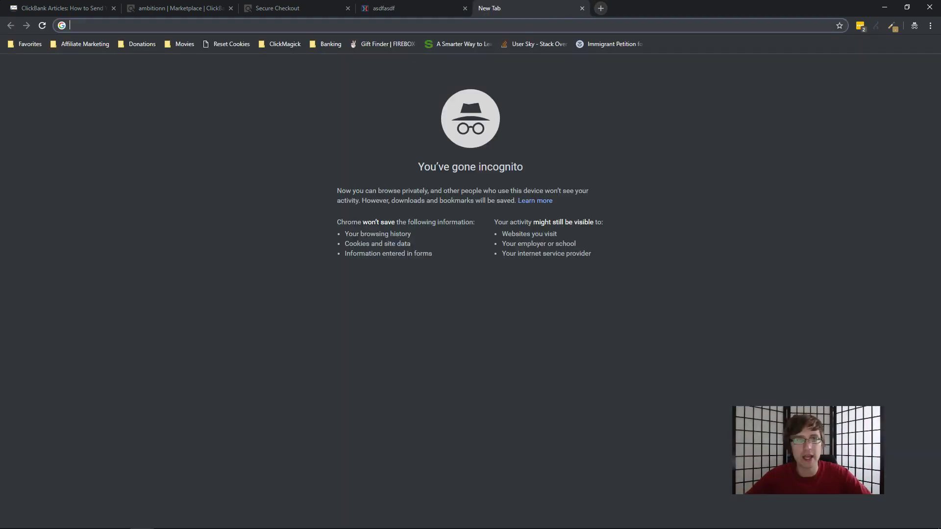
pyautogui.write('31.ambitionn_fbfix.pay.clickbank.net')
pyautogui.press('Return')
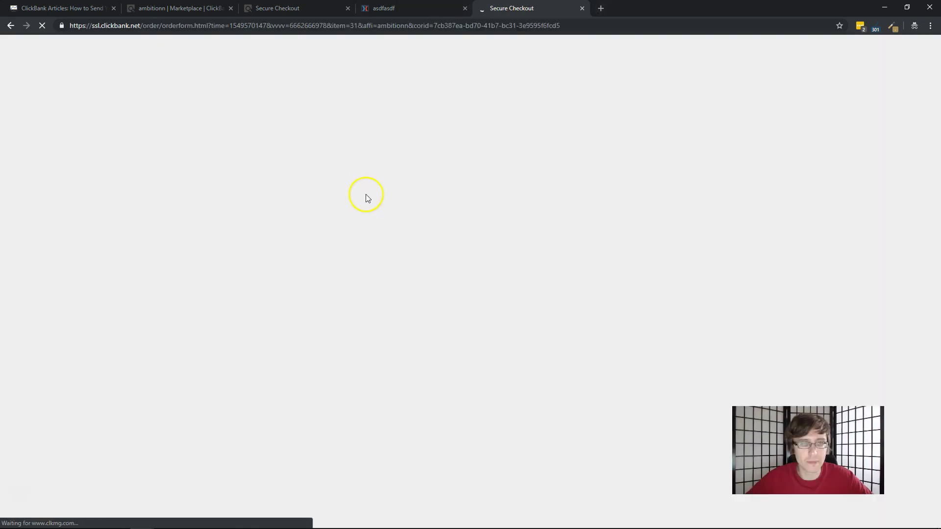
pyautogui.scroll(-5, 367, 194)
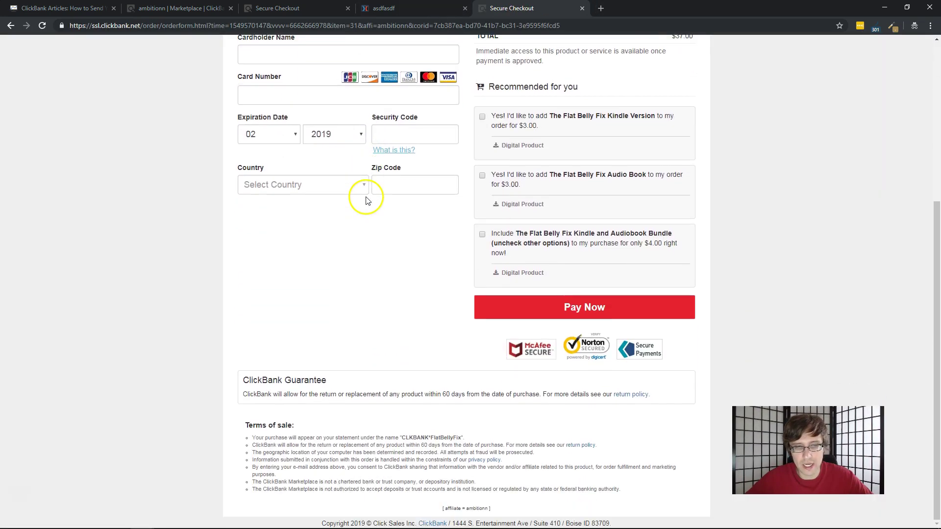
pyautogui.click(468, 509)
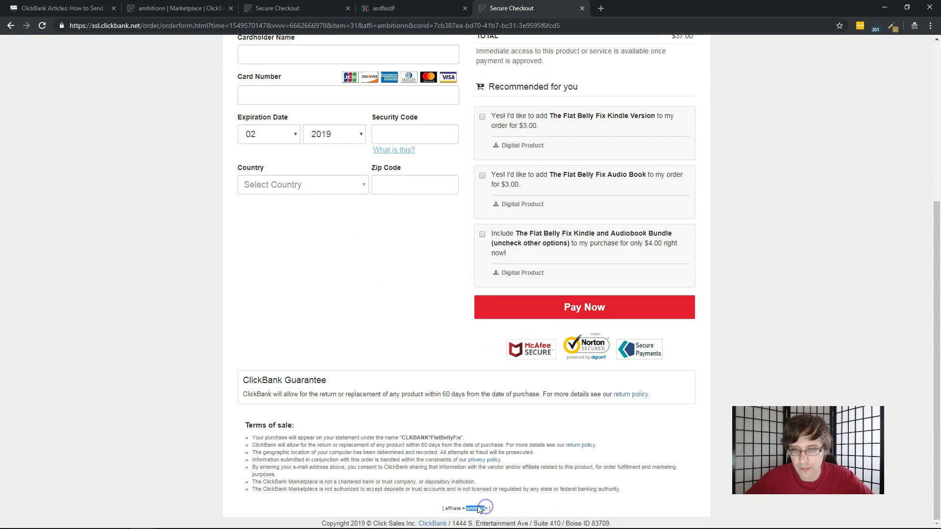
pyautogui.scroll(5, 460, 490)
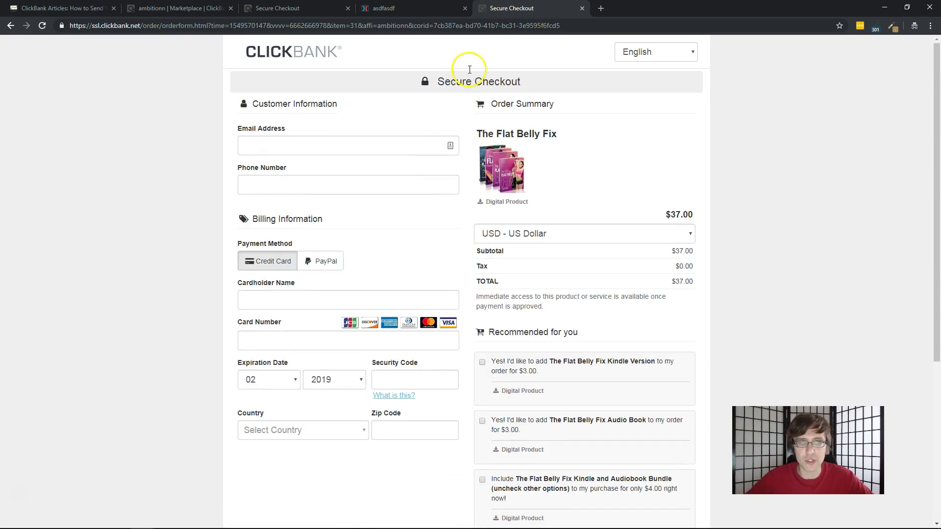
# Set the Optin page's On Submit Go To URL to the Flat Belly Fix pay link and save
pyautogui.click(582, 8)
pyautogui.moveTo(161, 49)
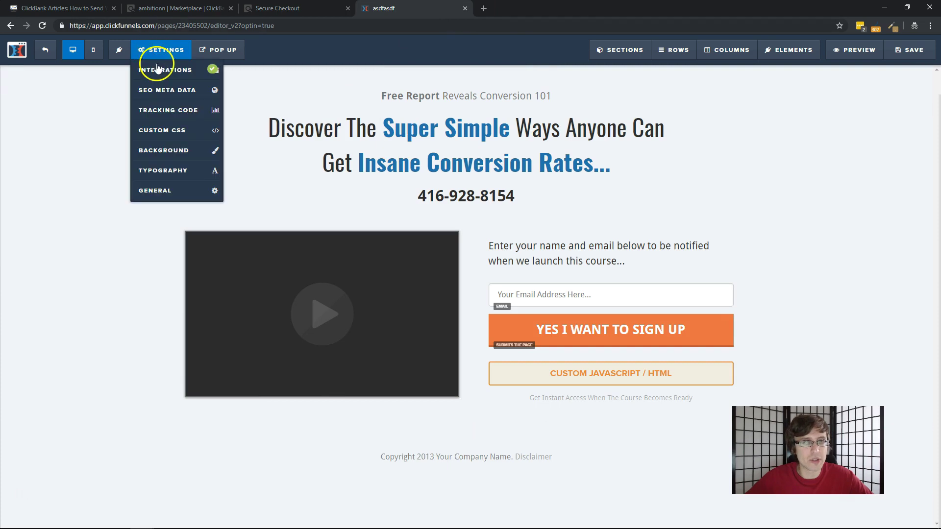
pyautogui.click(176, 190)
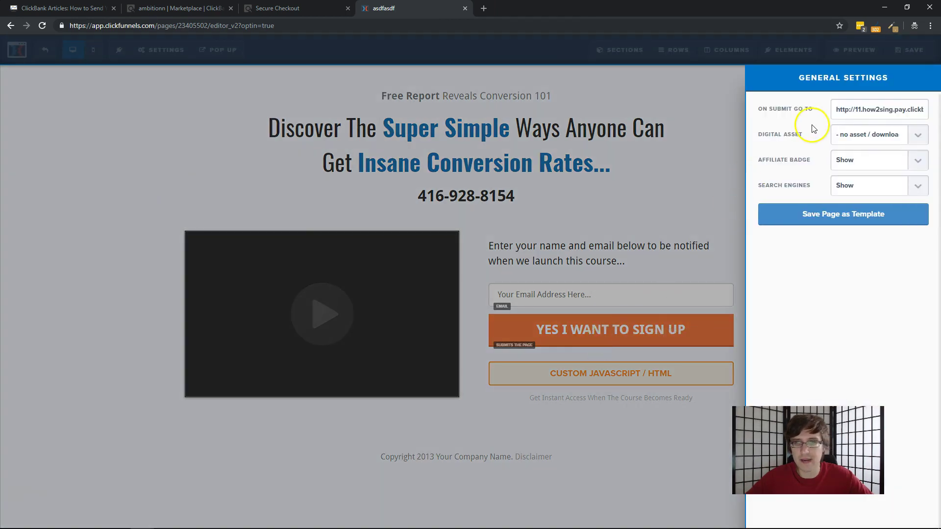
pyautogui.click(845, 109)
pyautogui.hotkey('ctrl', 'a')
pyautogui.hotkey('ctrl', 'v')
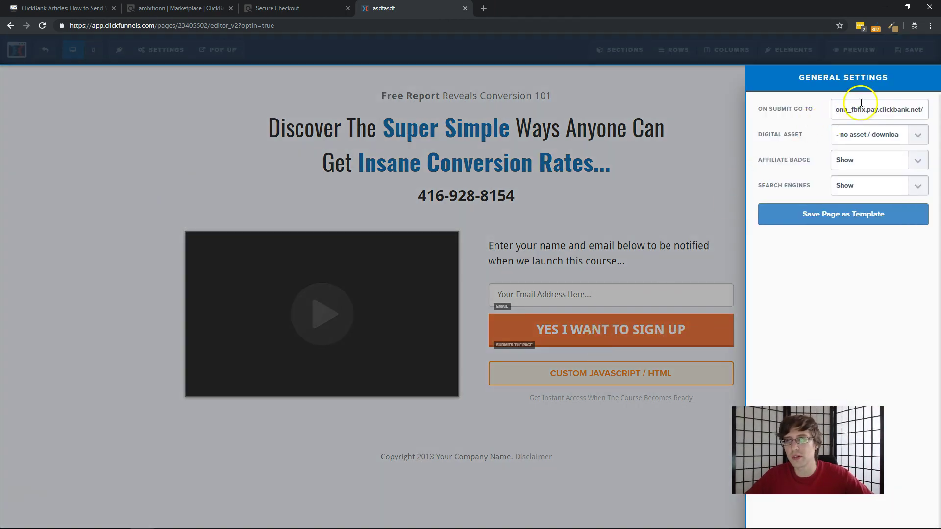
pyautogui.hotkey('ctrl', 'a')
pyautogui.click(614, 158)
pyautogui.click(904, 47)
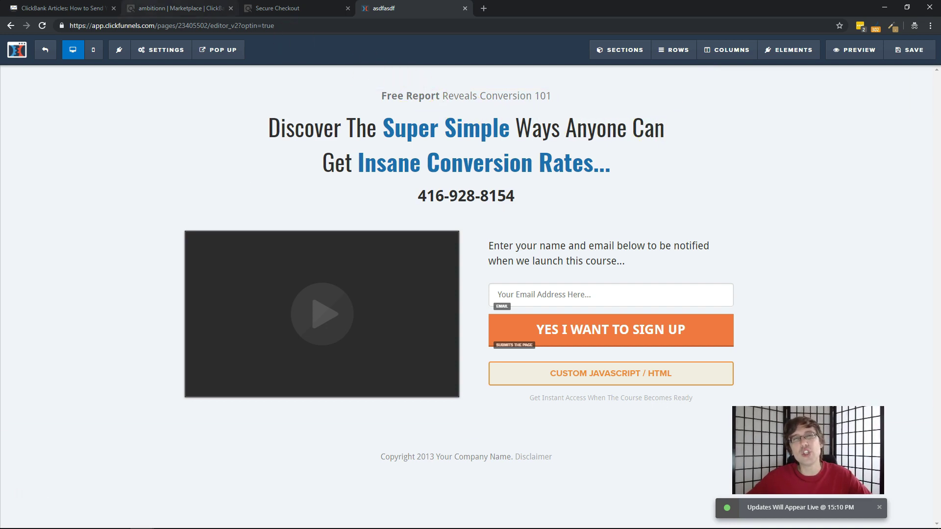
# Copy the invisible iframe hop-link HTML snippet from the cbgraph.com article
pyautogui.click(64, 8)
pyautogui.scroll(-5, 495, 360)
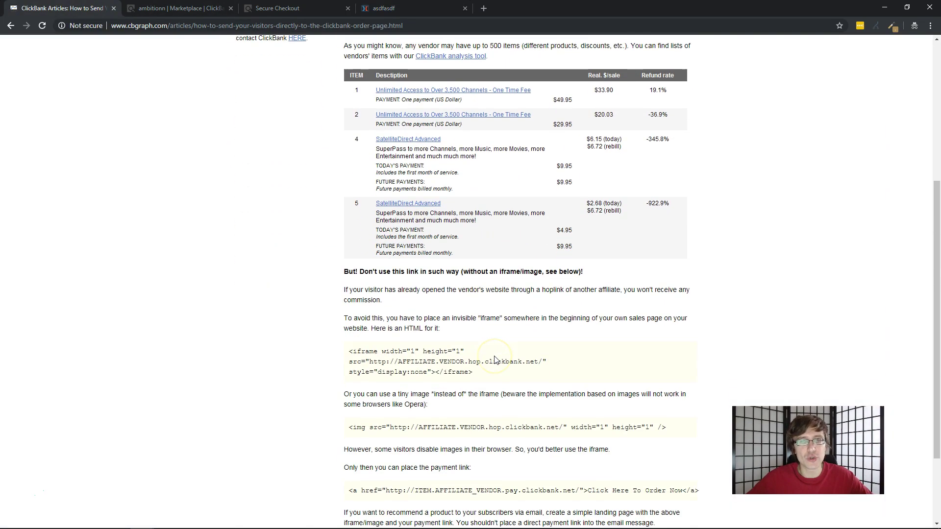
pyautogui.scroll(-1, 493, 316)
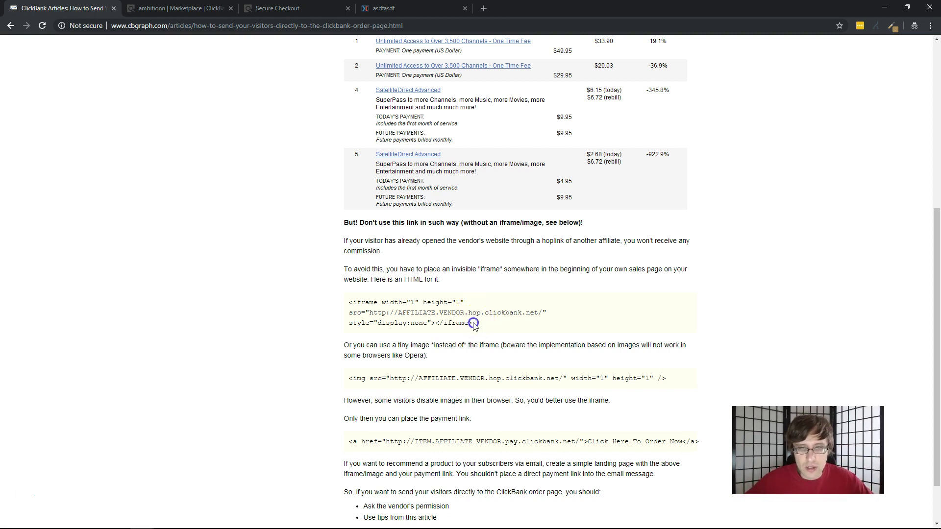
pyautogui.moveTo(473, 323); pyautogui.dragTo(359, 304)
pyautogui.click(420, 380)
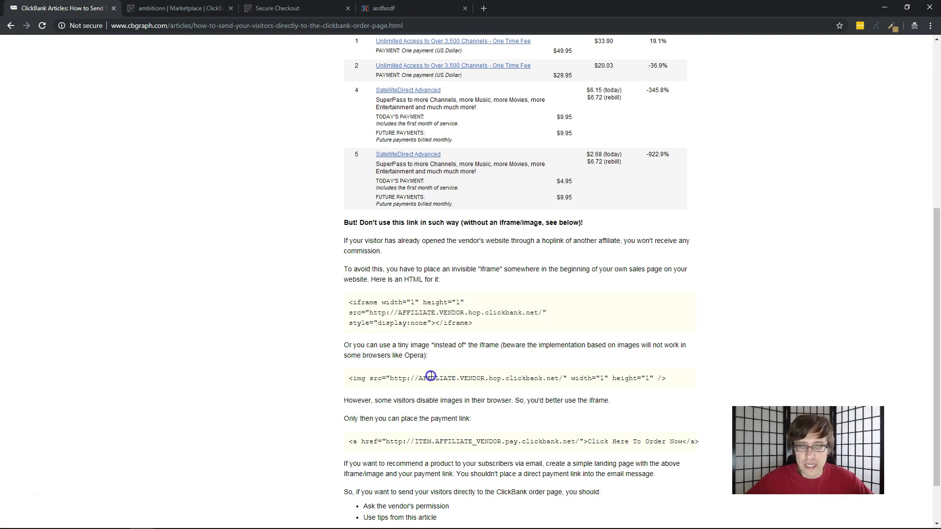
pyautogui.tripleClick(430, 377)
pyautogui.doubleClick(428, 377)
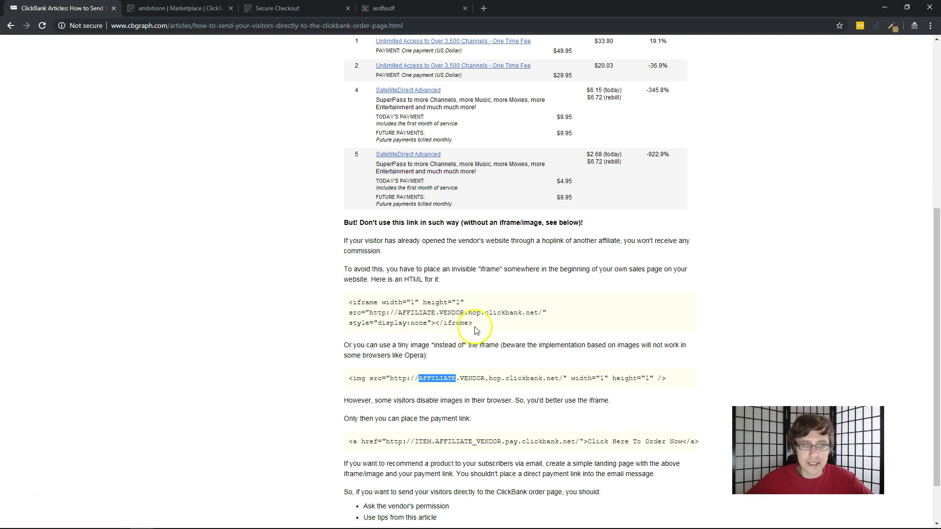
pyautogui.moveTo(473, 323); pyautogui.dragTo(345, 309)
pyautogui.hotkey('ctrl', 'c')
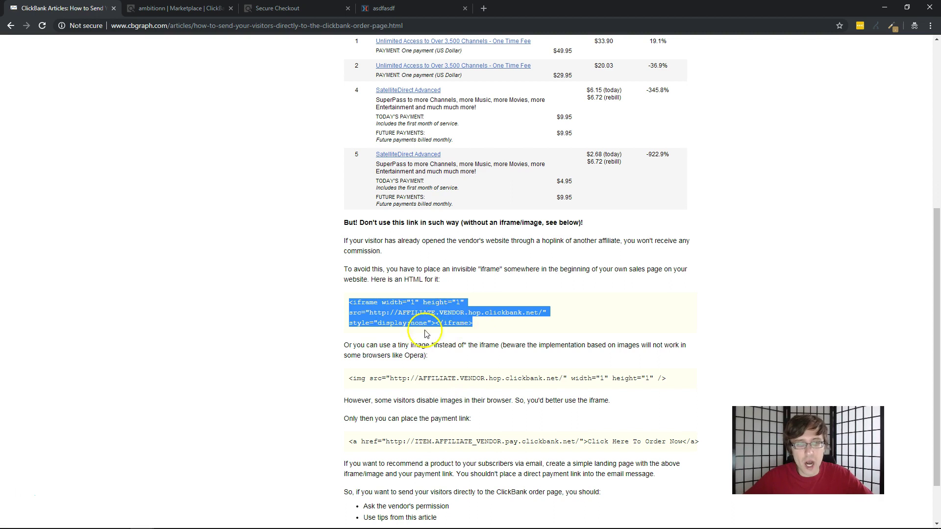
# Paste the copied iframe on a new line after the existing script in the page's footer tracking code
pyautogui.click(384, 8)
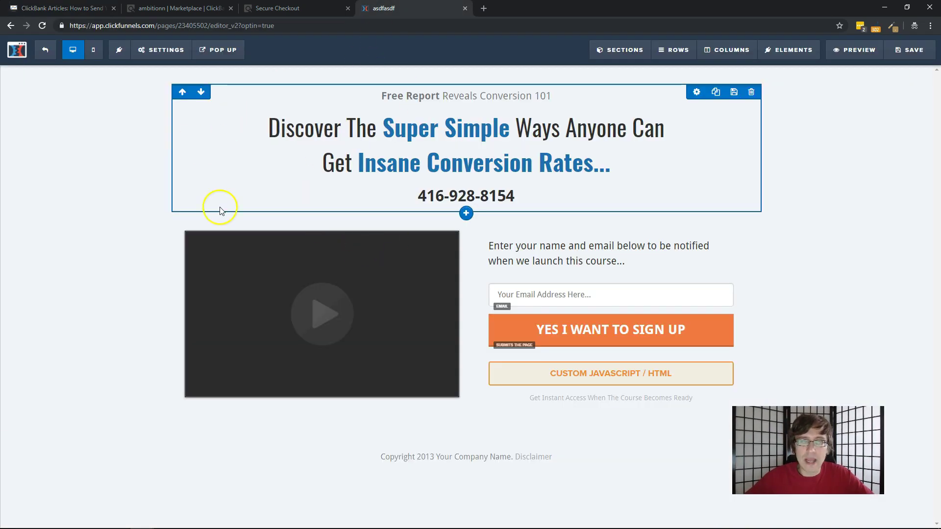
pyautogui.click(207, 198)
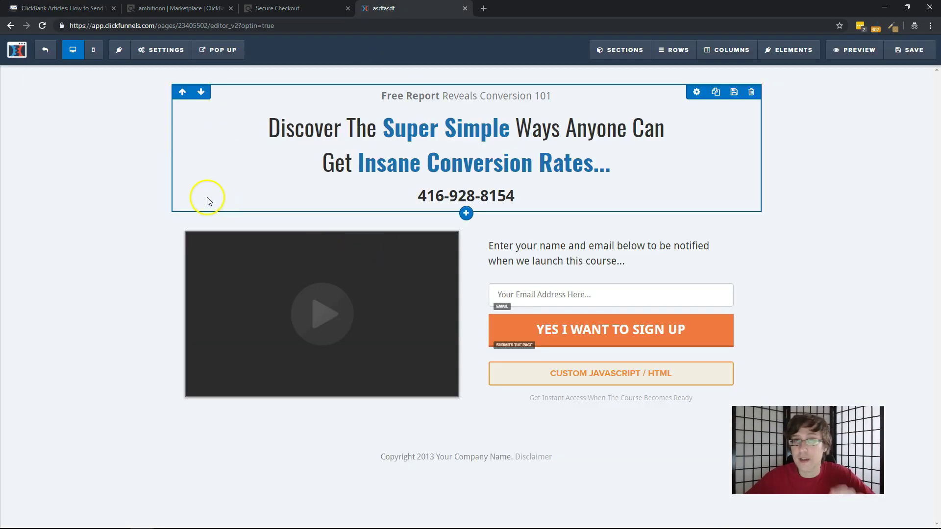
pyautogui.click(159, 50)
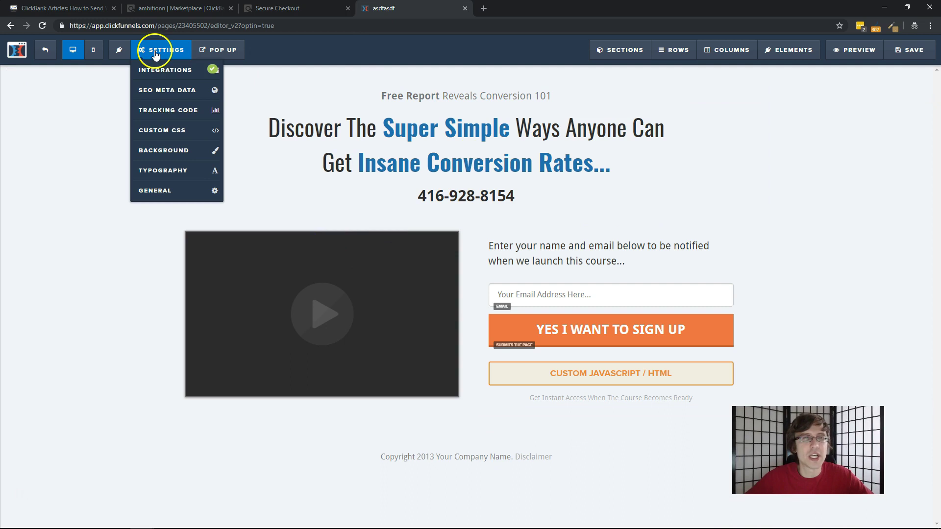
pyautogui.click(155, 110)
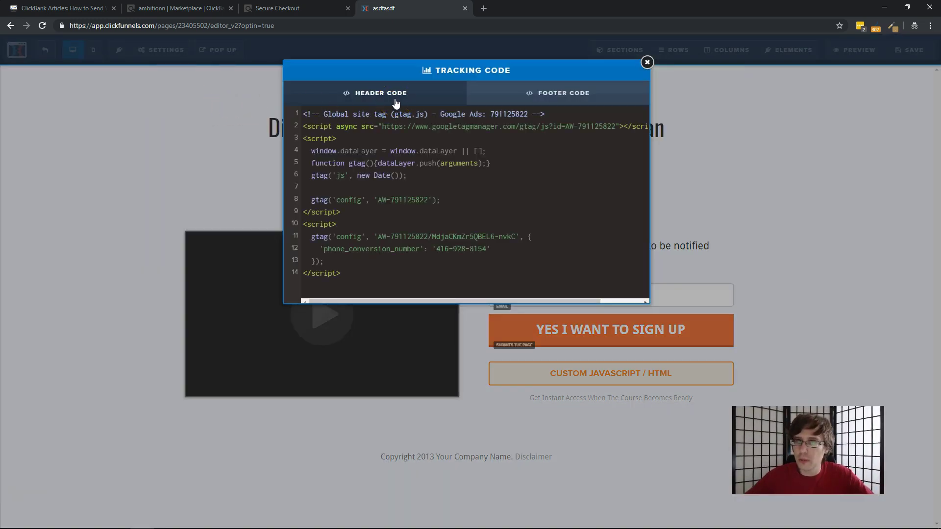
pyautogui.click(474, 99)
pyautogui.click(445, 118)
pyautogui.moveTo(639, 115); pyautogui.dragTo(655, 114)
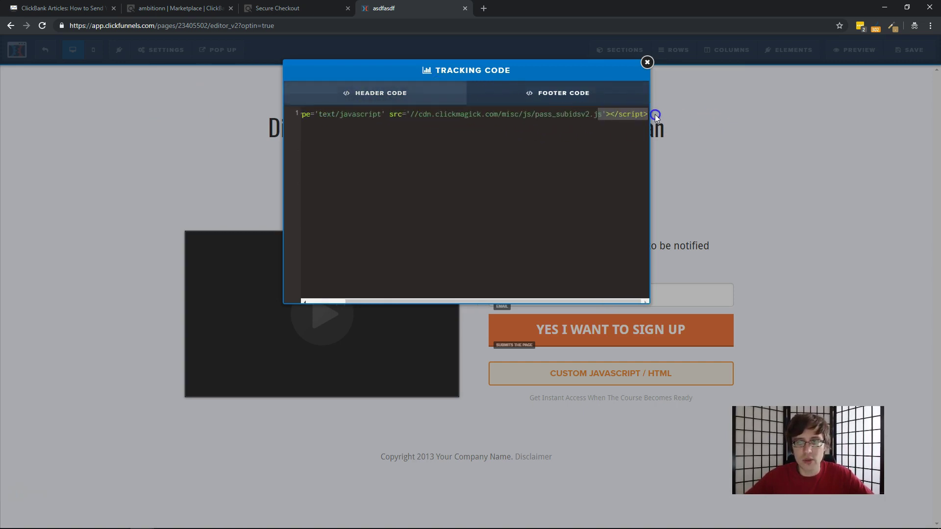
pyautogui.press('End')
pyautogui.press('Return')
pyautogui.click(350, 161)
pyautogui.click(313, 126)
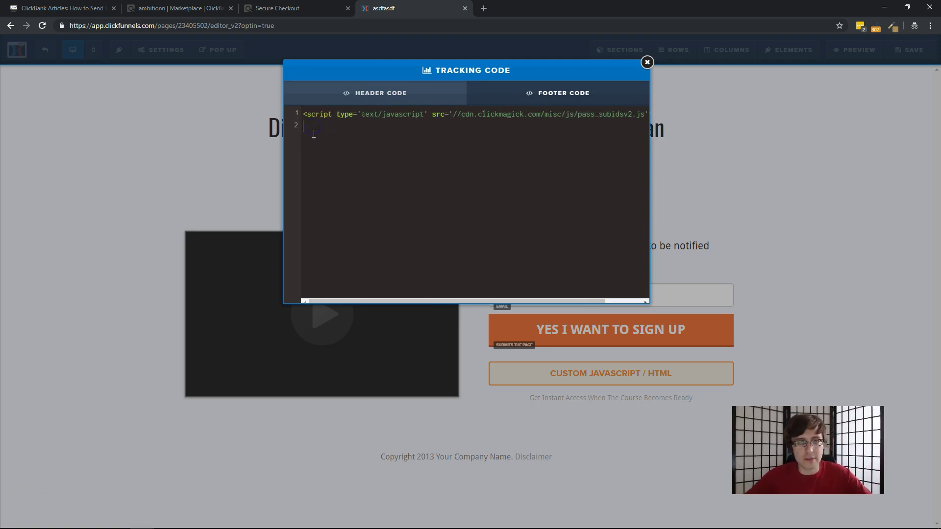
pyautogui.hotkey('ctrl', 'v')
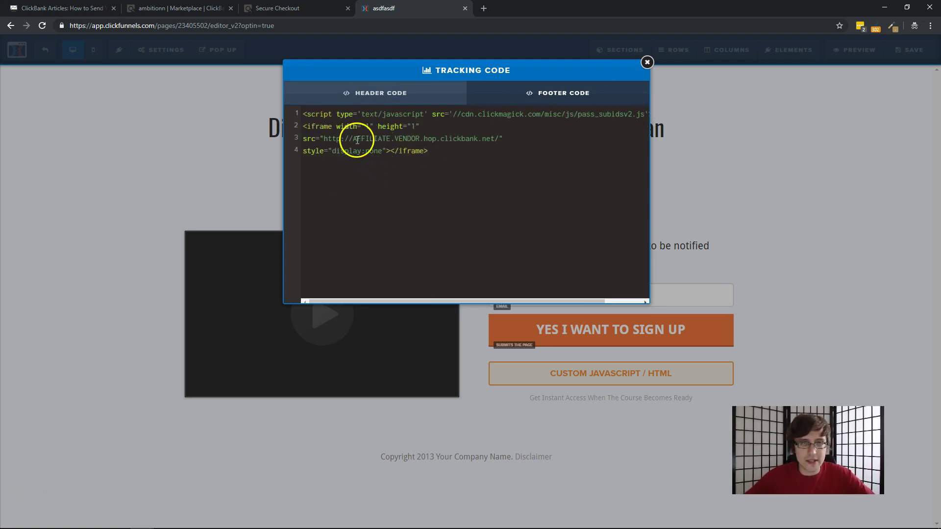
# Replace AFFILIATE with your affiliate ID and VENDOR with 'fbfix', then save the page
pyautogui.click(367, 139)
pyautogui.doubleClick(367, 139)
pyautogui.write('ambitionn')
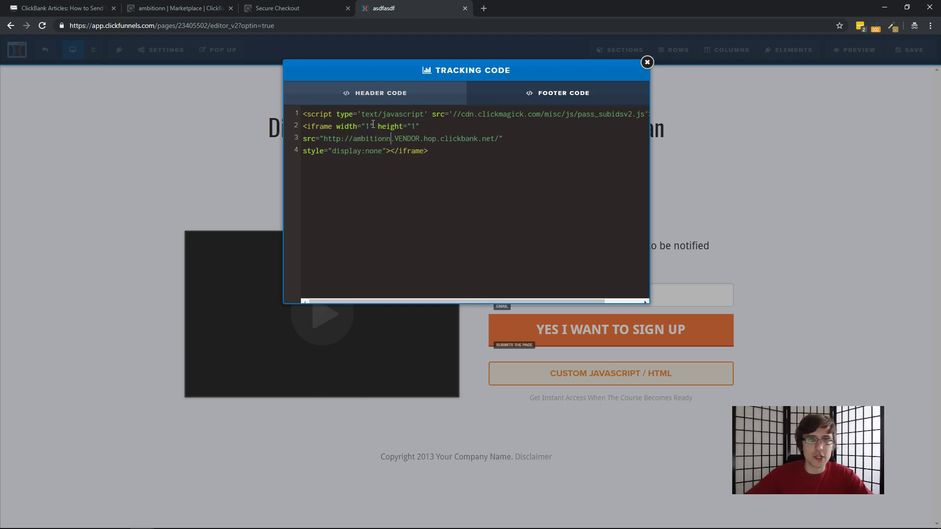
pyautogui.doubleClick(400, 139)
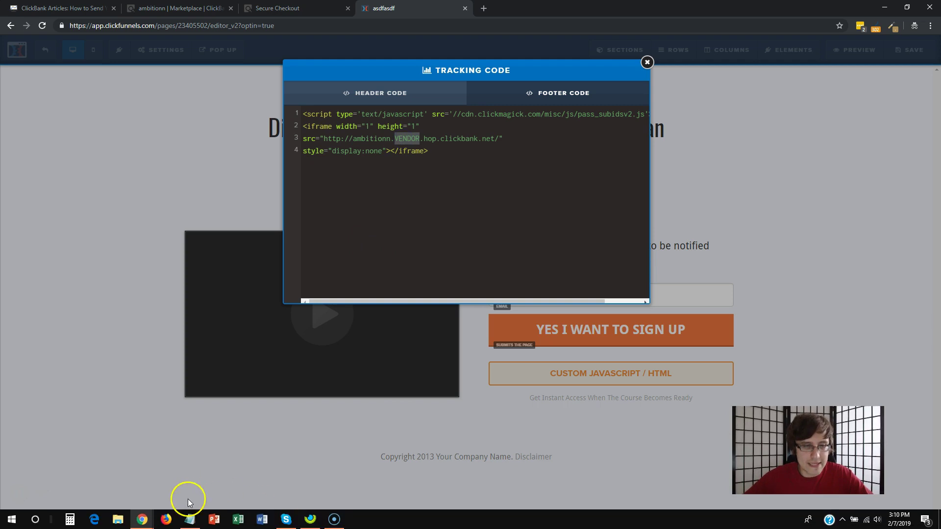
pyautogui.click(190, 519)
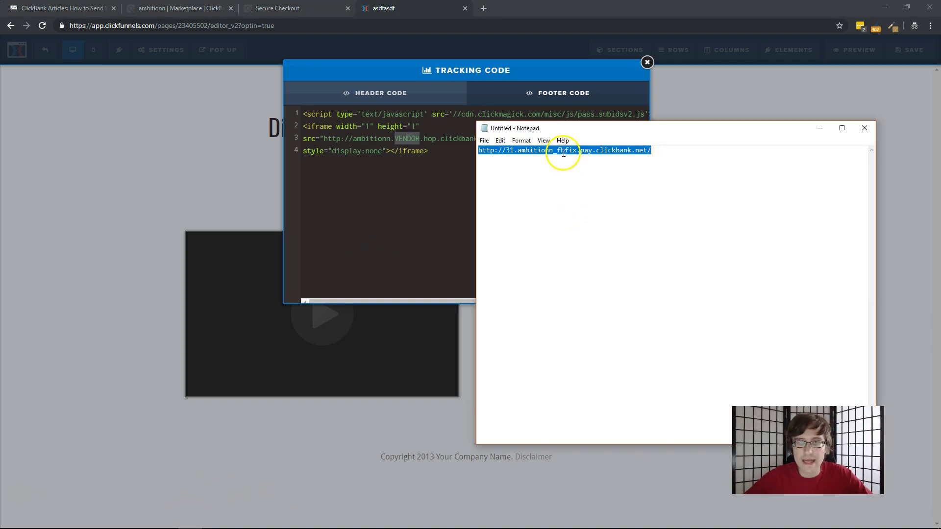
pyautogui.doubleClick(404, 138)
pyautogui.write('fbfix')
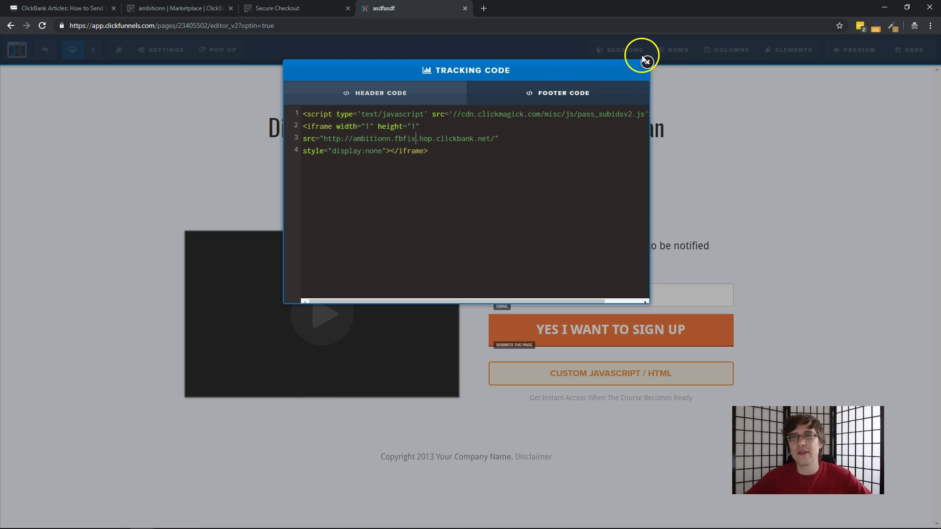
pyautogui.click(647, 61)
pyautogui.click(908, 49)
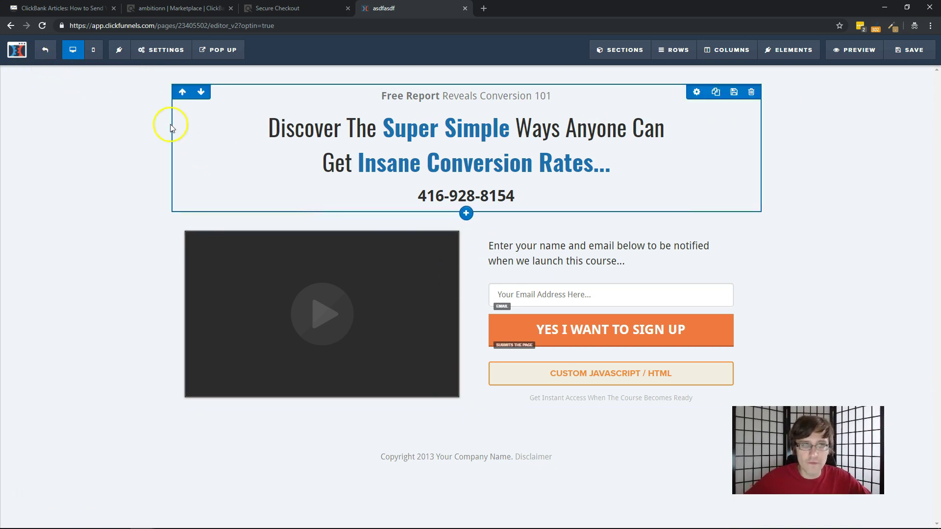
# Check the redirect in the page's general settings and exit the editor to the funnel step overview
pyautogui.click(161, 50)
pyautogui.click(177, 187)
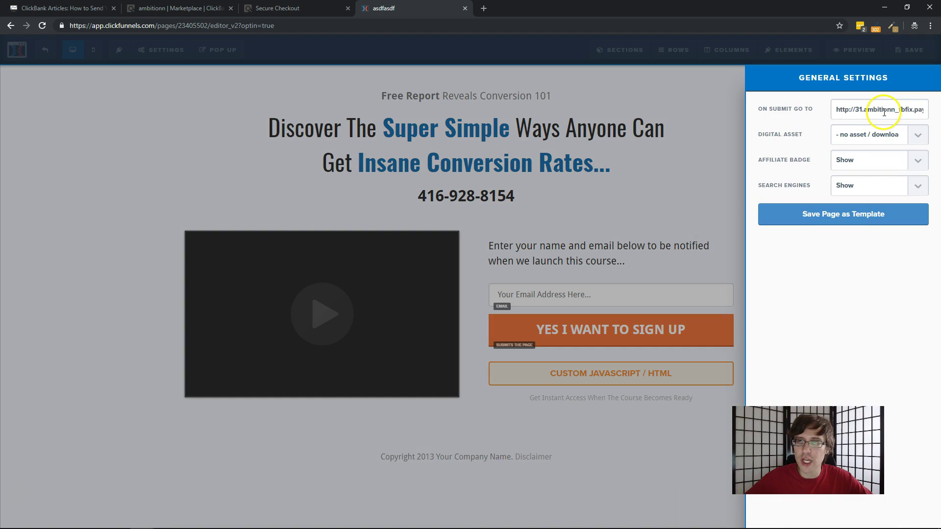
pyautogui.click(496, 181)
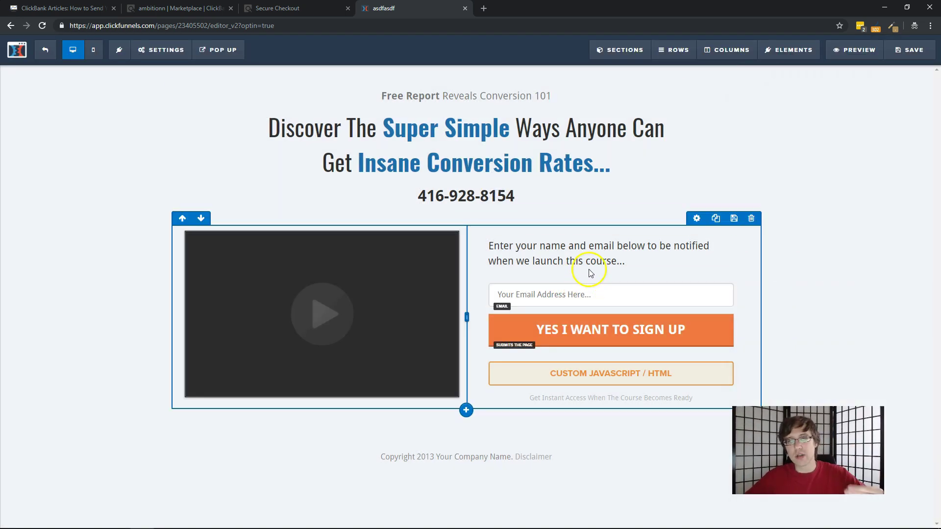
pyautogui.click(46, 50)
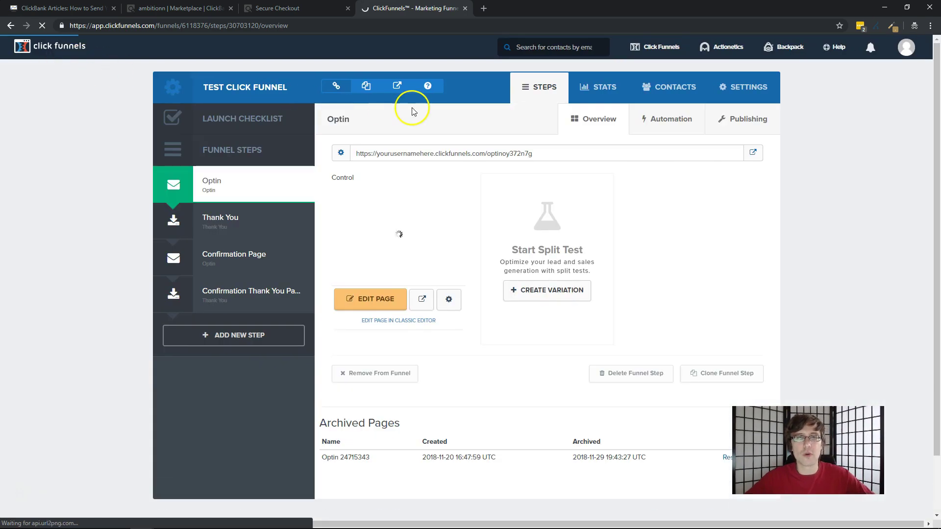
# Load the opt-in step's live URL in a private tab and submit a test e-mail address
pyautogui.click(436, 156)
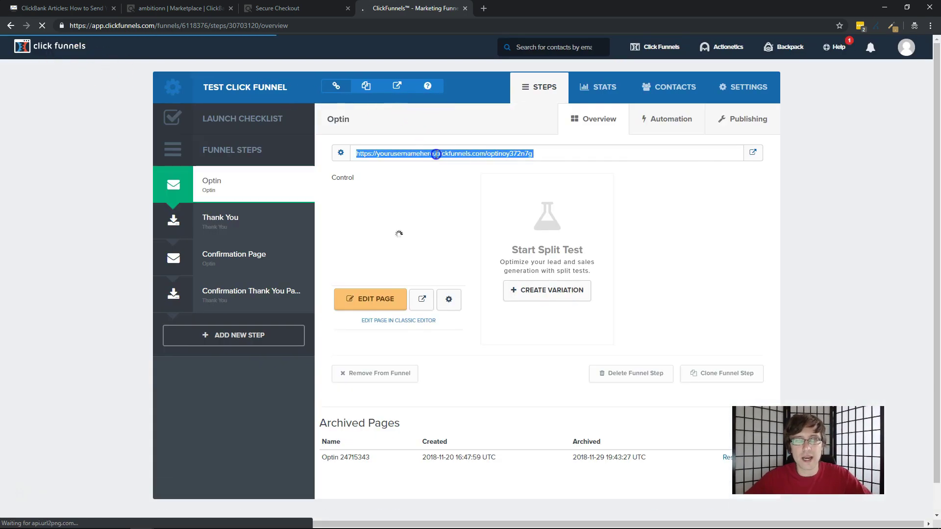
pyautogui.click(484, 8)
pyautogui.hotkey('ctrl', 'v')
pyautogui.press('Return')
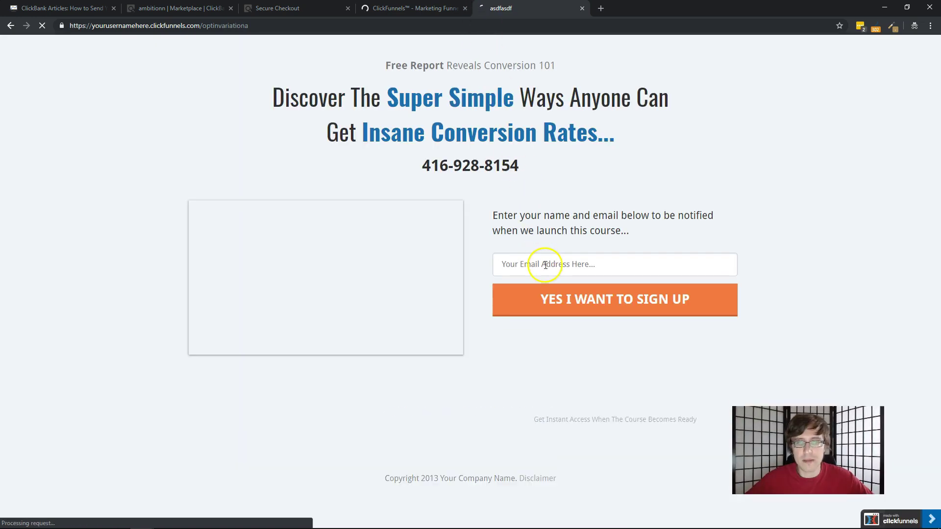
pyautogui.click(543, 265)
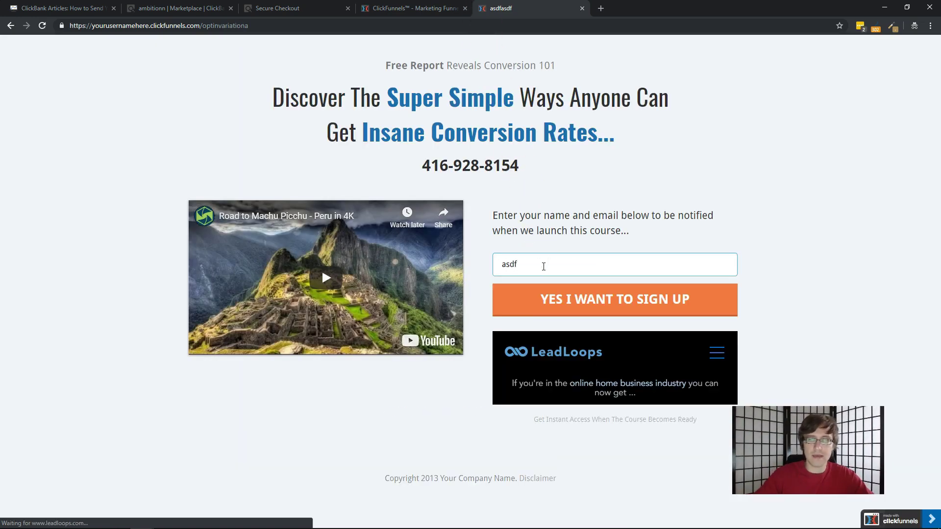
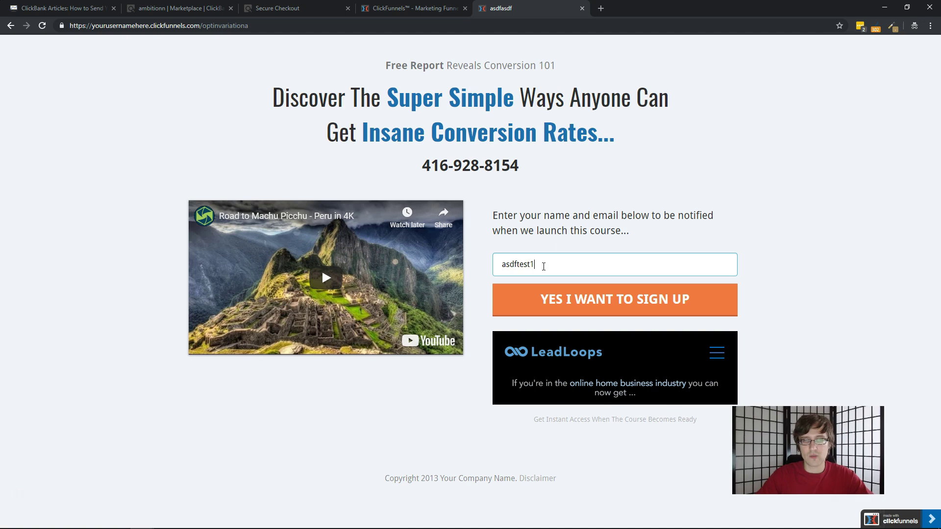
pyautogui.press('Return')
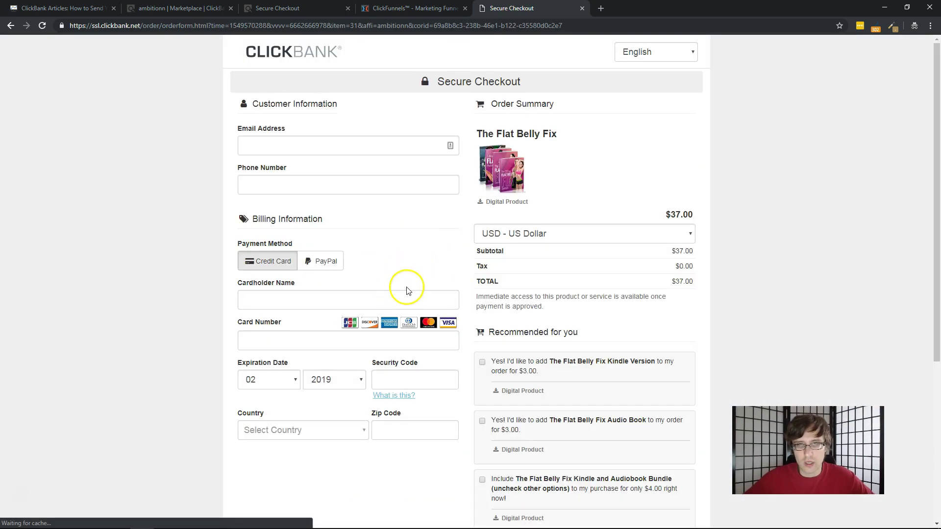
pyautogui.scroll(-5, 404, 296)
pyautogui.doubleClick(478, 508)
pyautogui.scroll(5, 482, 508)
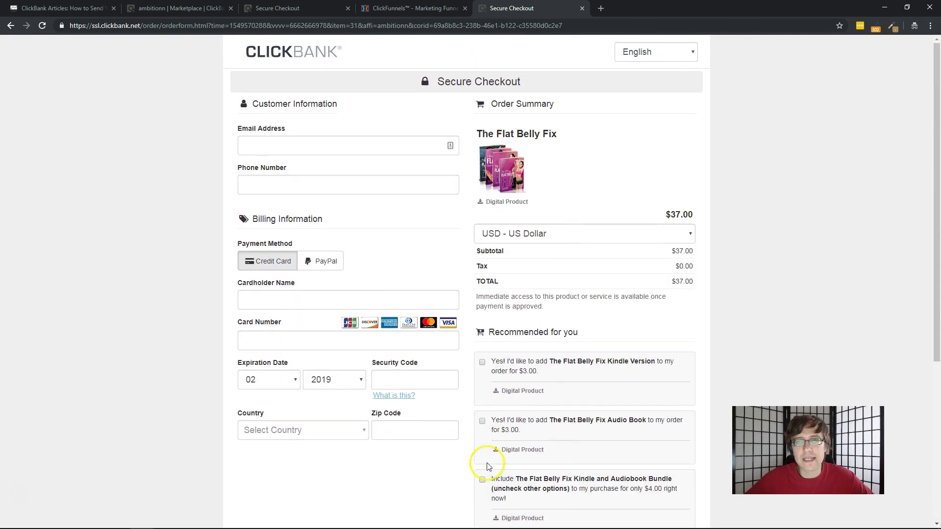